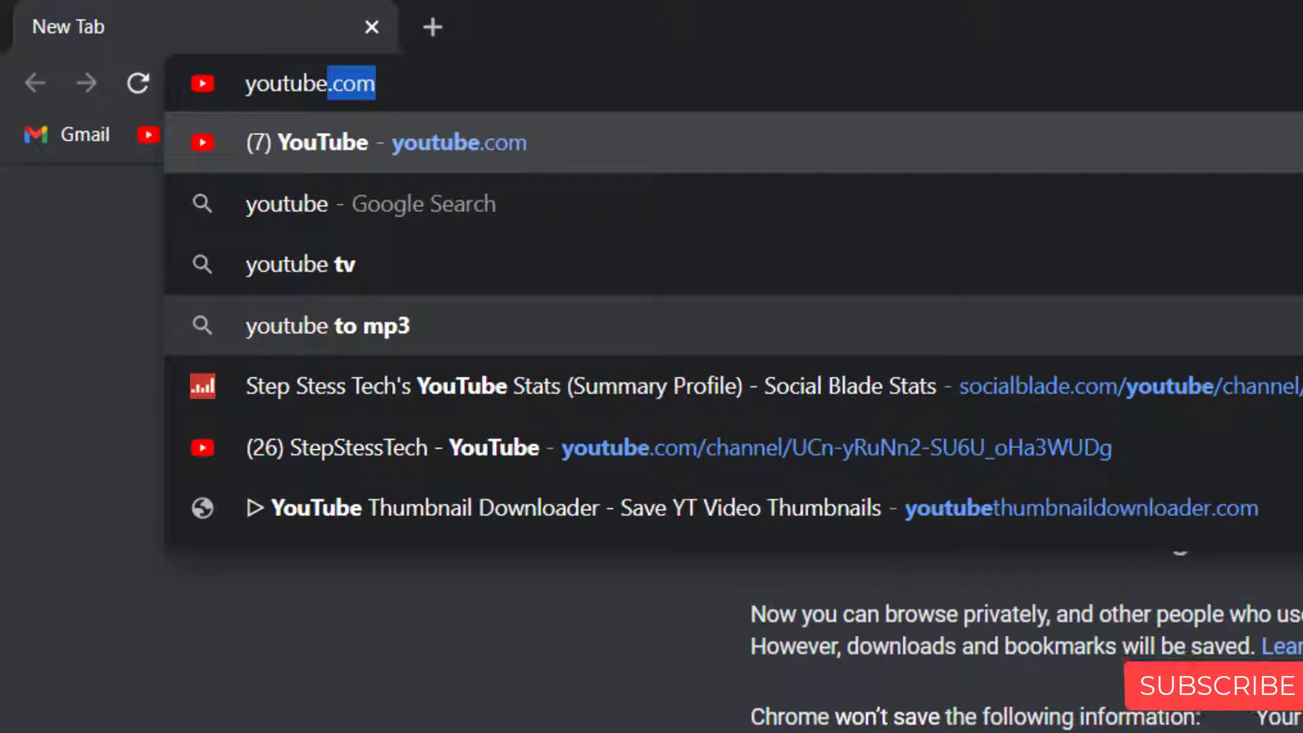
# Step: Load youtube.com and scroll through the home page's recommended and trending videos
pyautogui.write('.com')
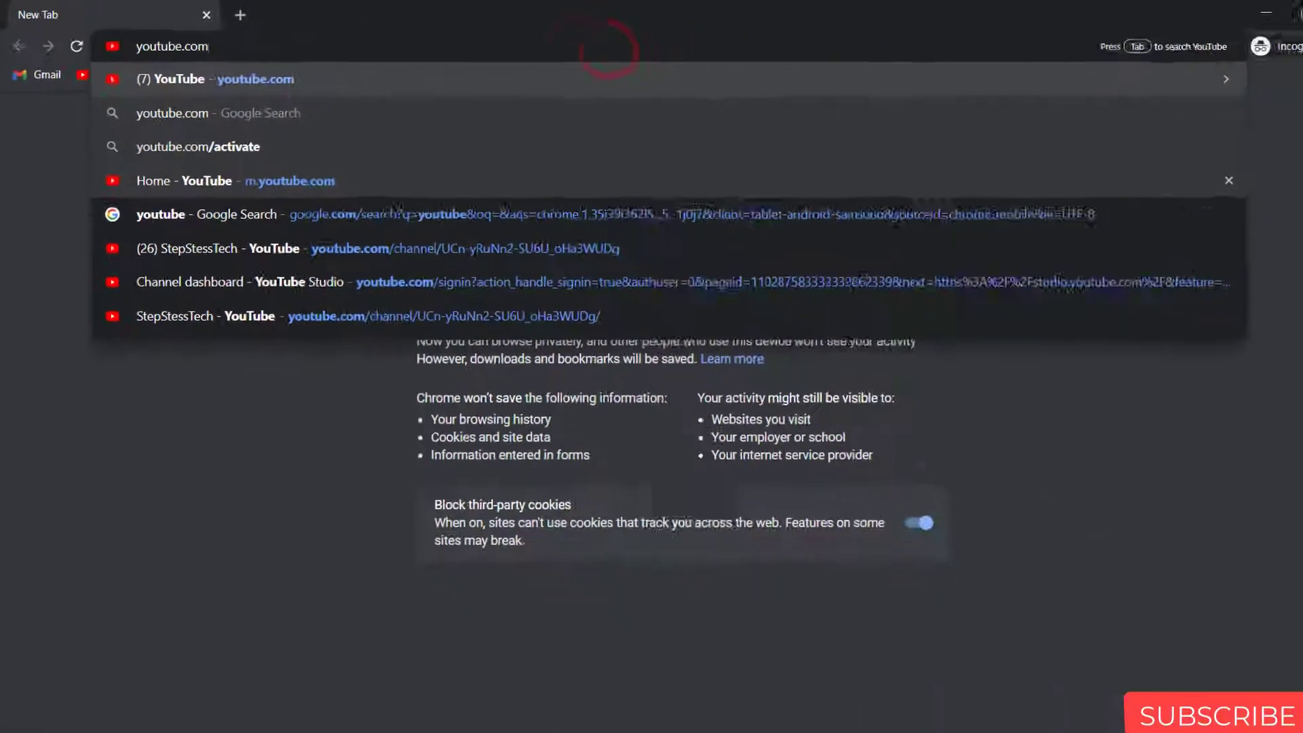
pyautogui.press('Return')
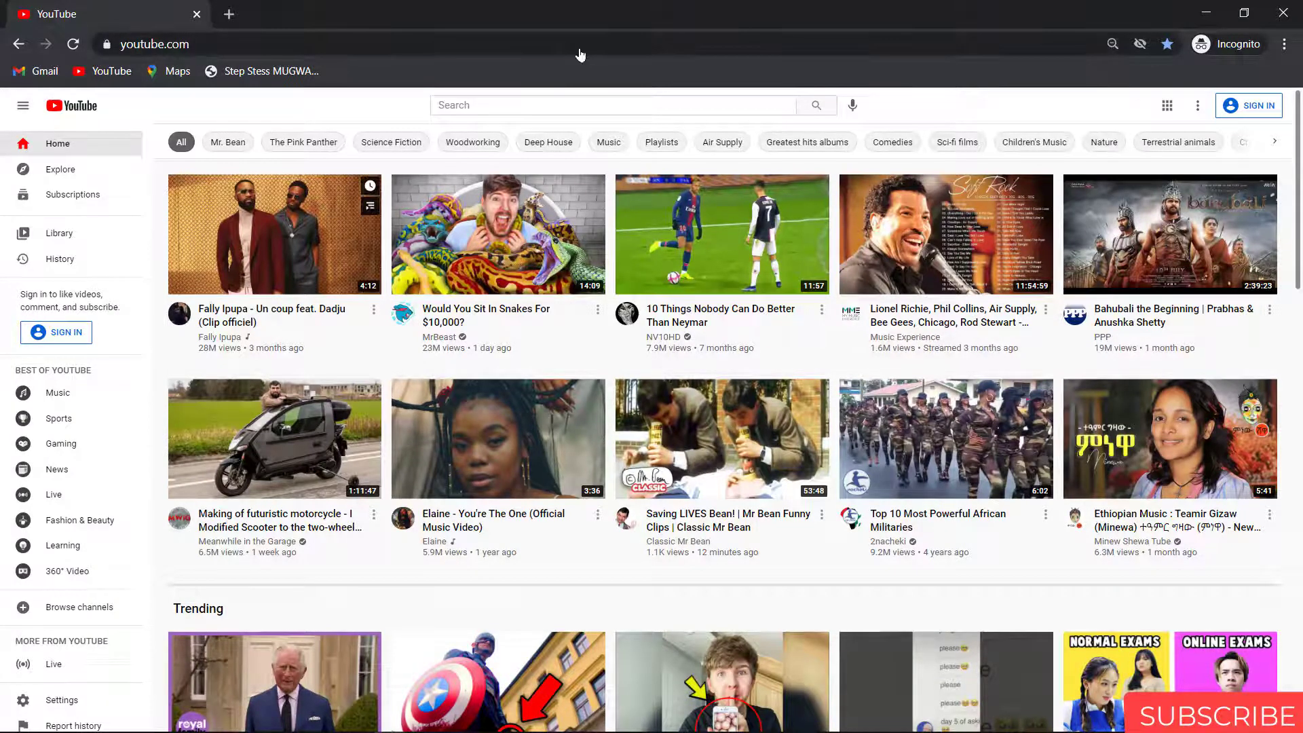
pyautogui.scroll(-5, 1299, 201)
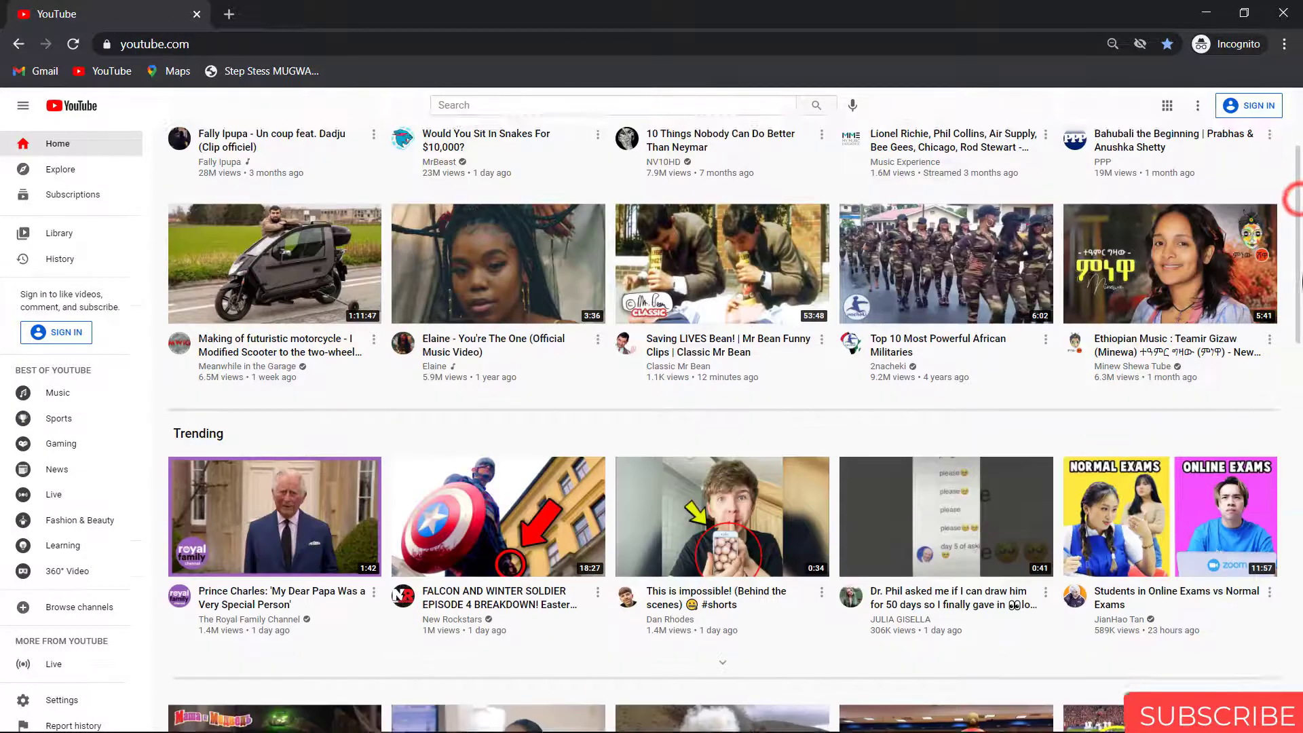
pyautogui.scroll(5, 1299, 202)
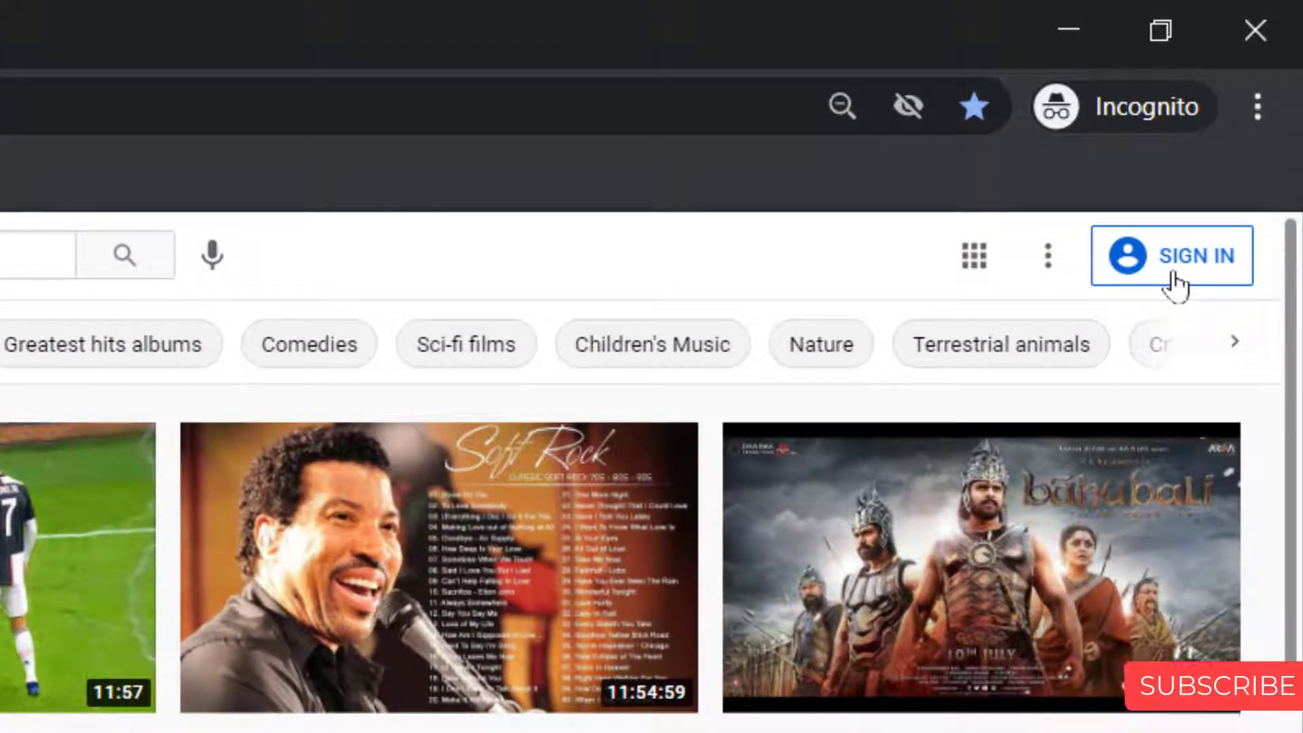
# Step: Go to the YouTube sign-in page and enter the account's e-mail address
pyautogui.click(1173, 274)
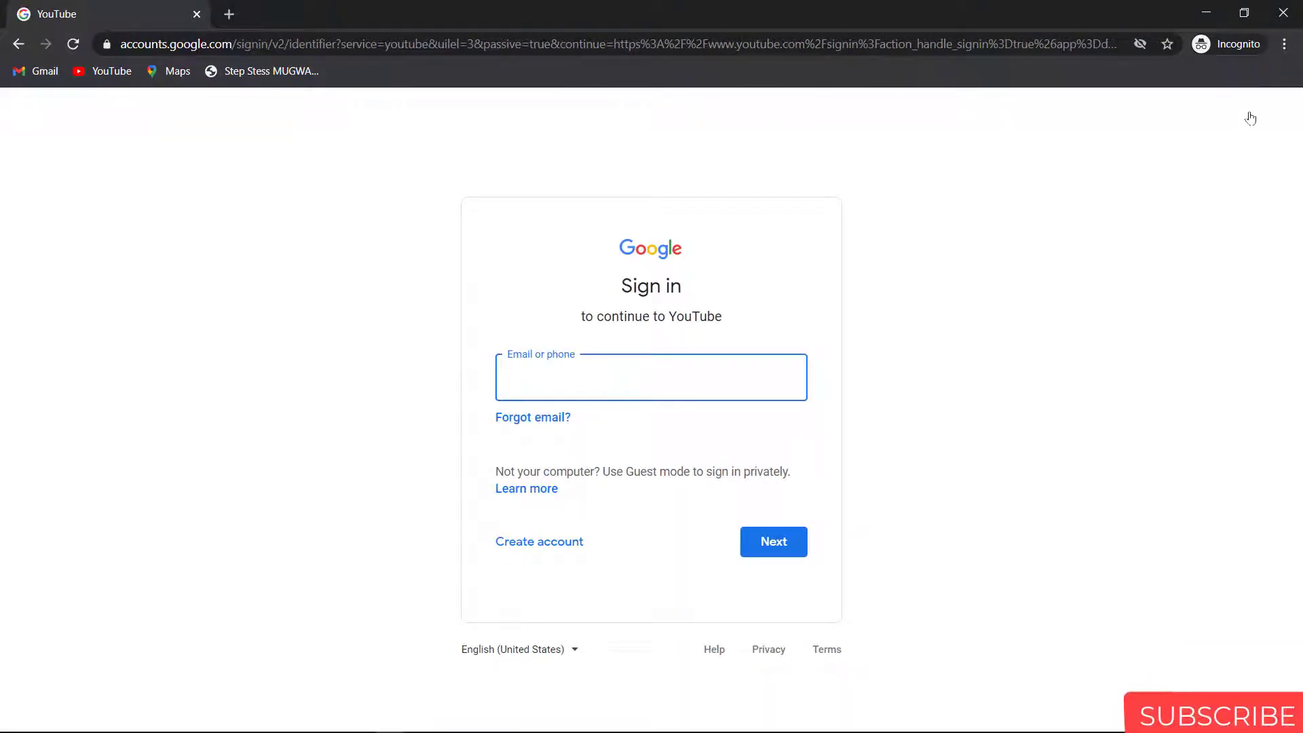
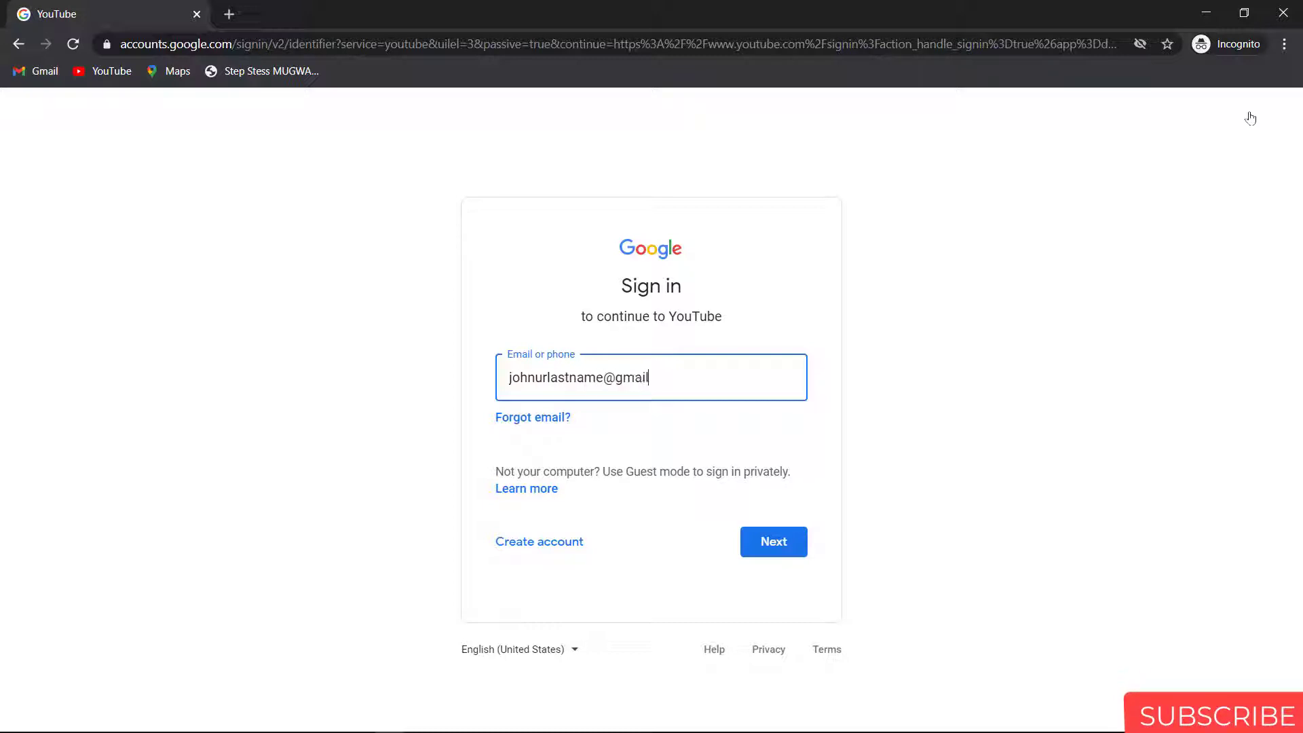
# Step: Enter the account password and confirm the shown recovery options to finish signing in
pyautogui.click(790, 550)
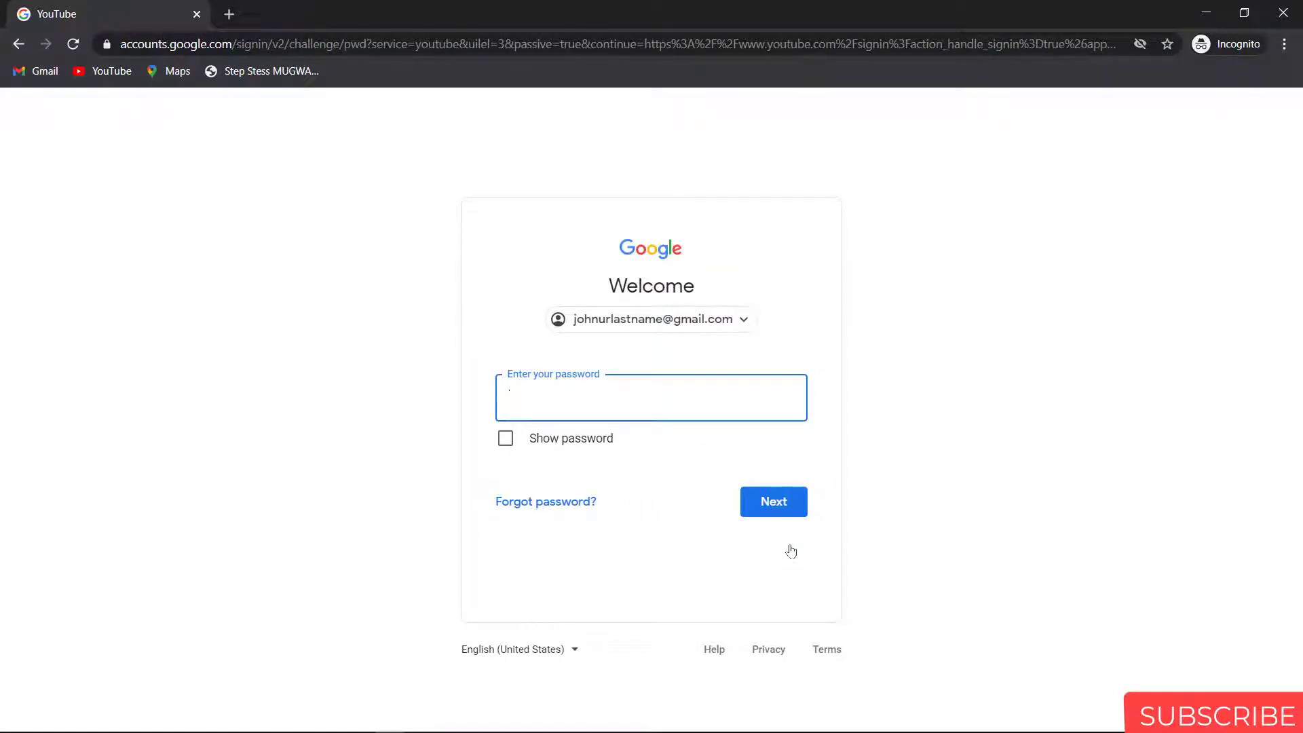
pyautogui.write('•••••••••')
pyautogui.click(793, 518)
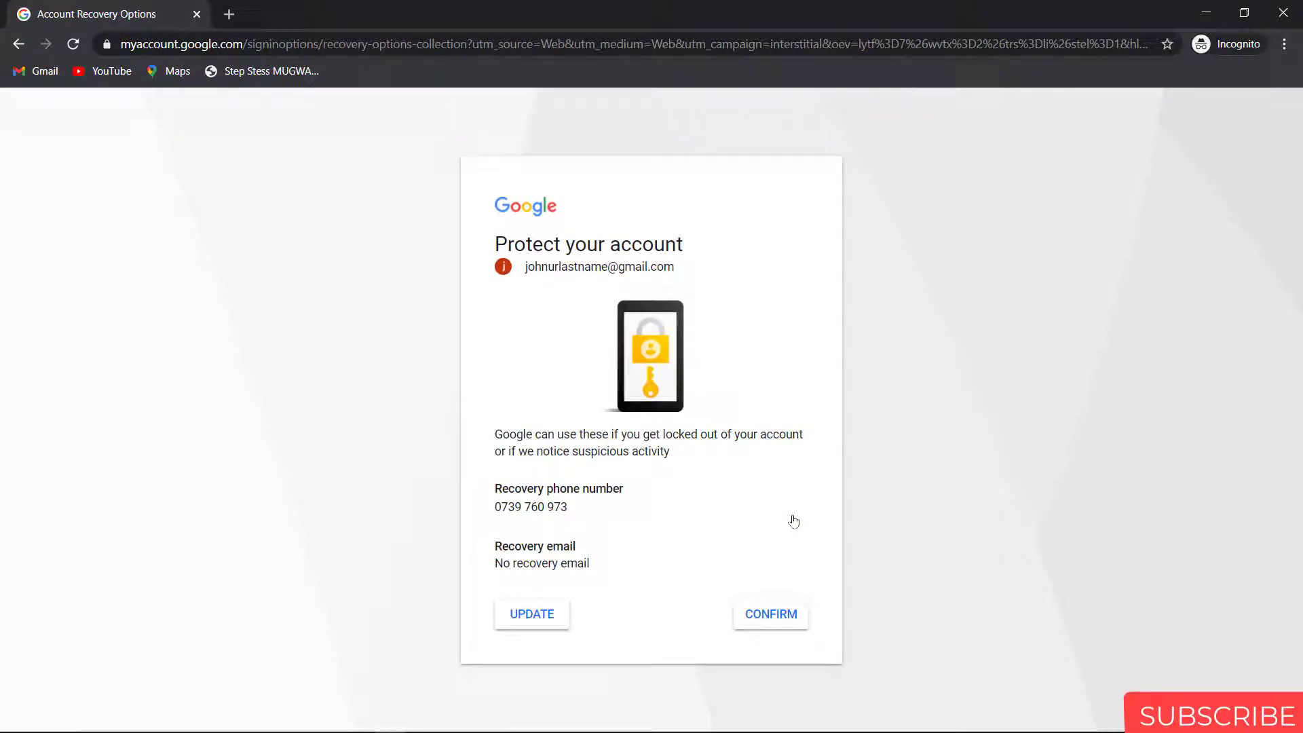
pyautogui.click(788, 619)
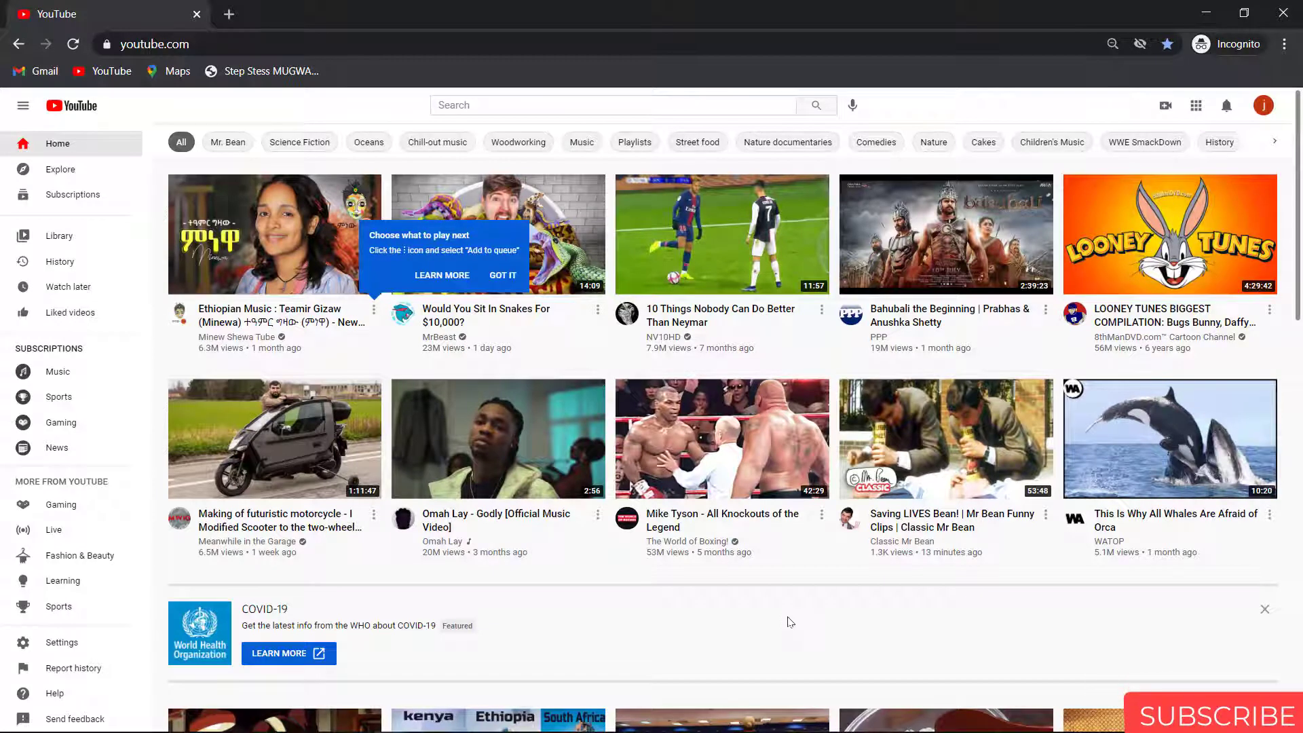
# Step: Dismiss the play-next tip and choose Create a channel from the account menu
pyautogui.click(503, 275)
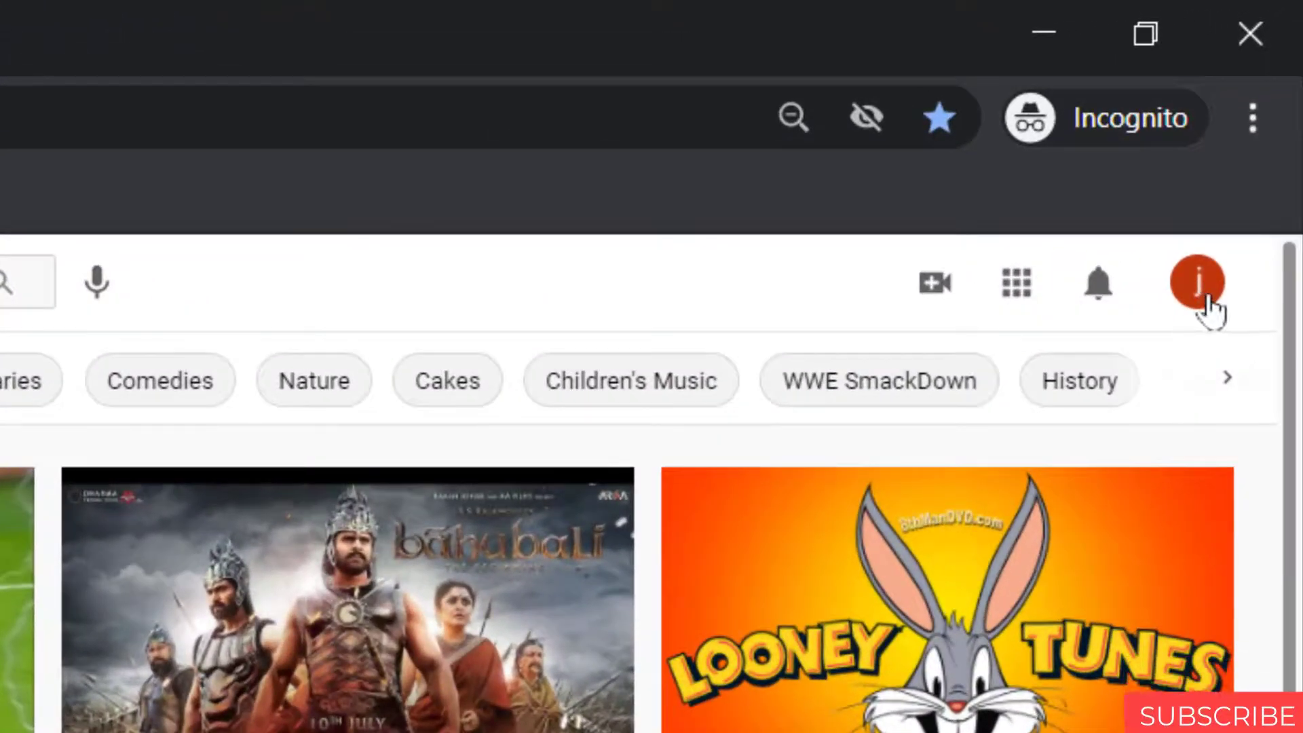
pyautogui.click(1201, 288)
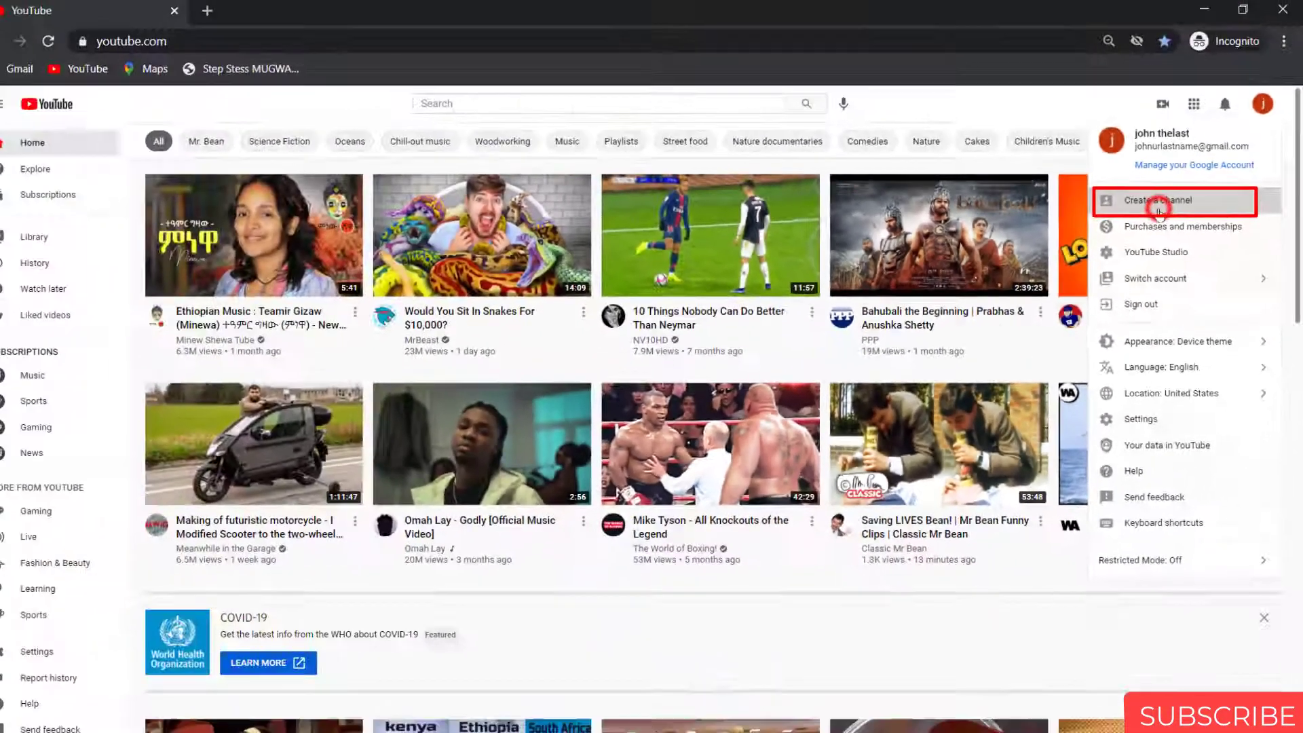
pyautogui.click(1022, 234)
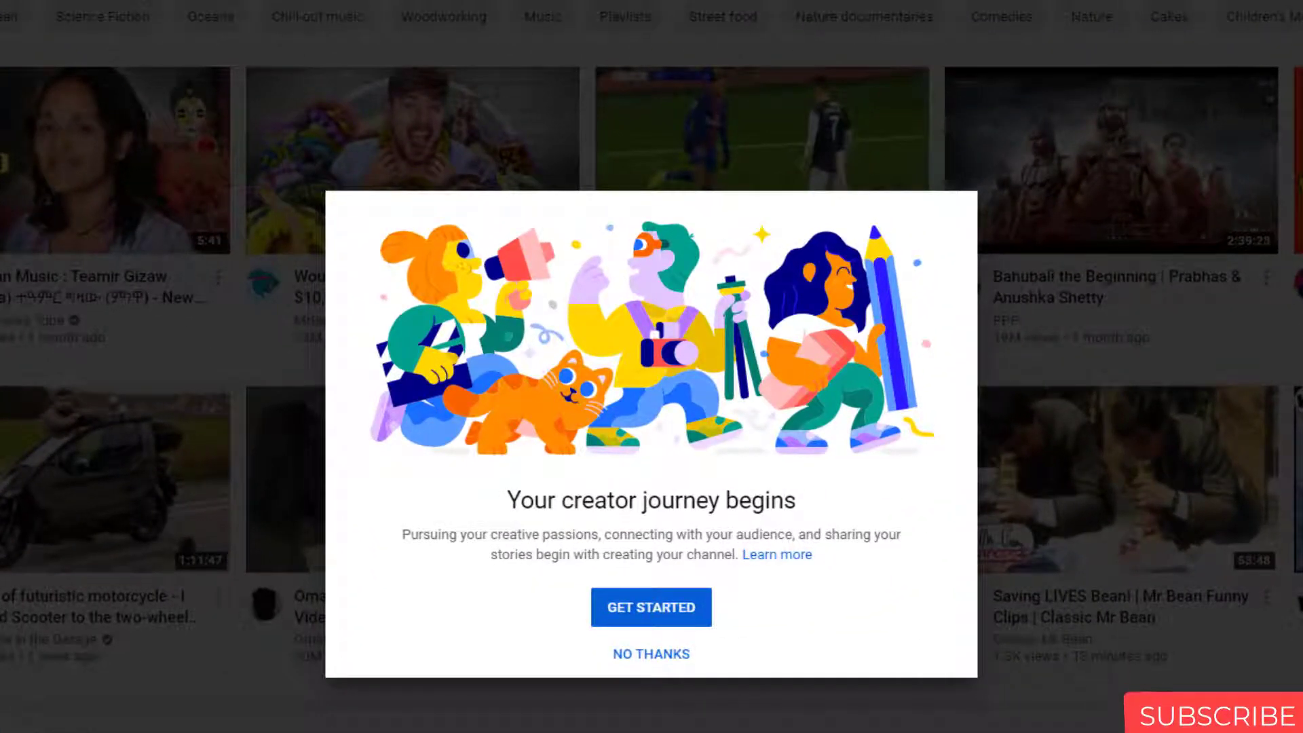
# Step: Get started with channel creation and select the Use a custom name option
pyautogui.click(648, 619)
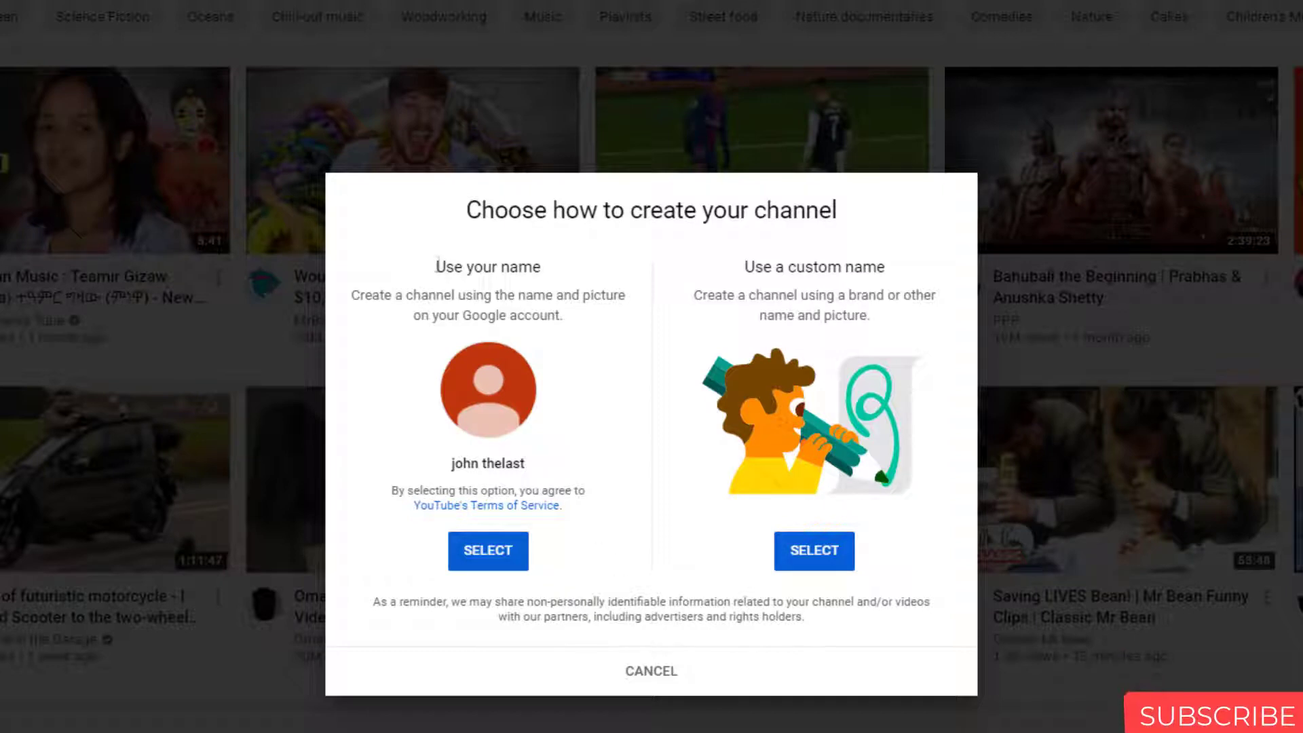
pyautogui.moveTo(435, 263); pyautogui.dragTo(541, 265)
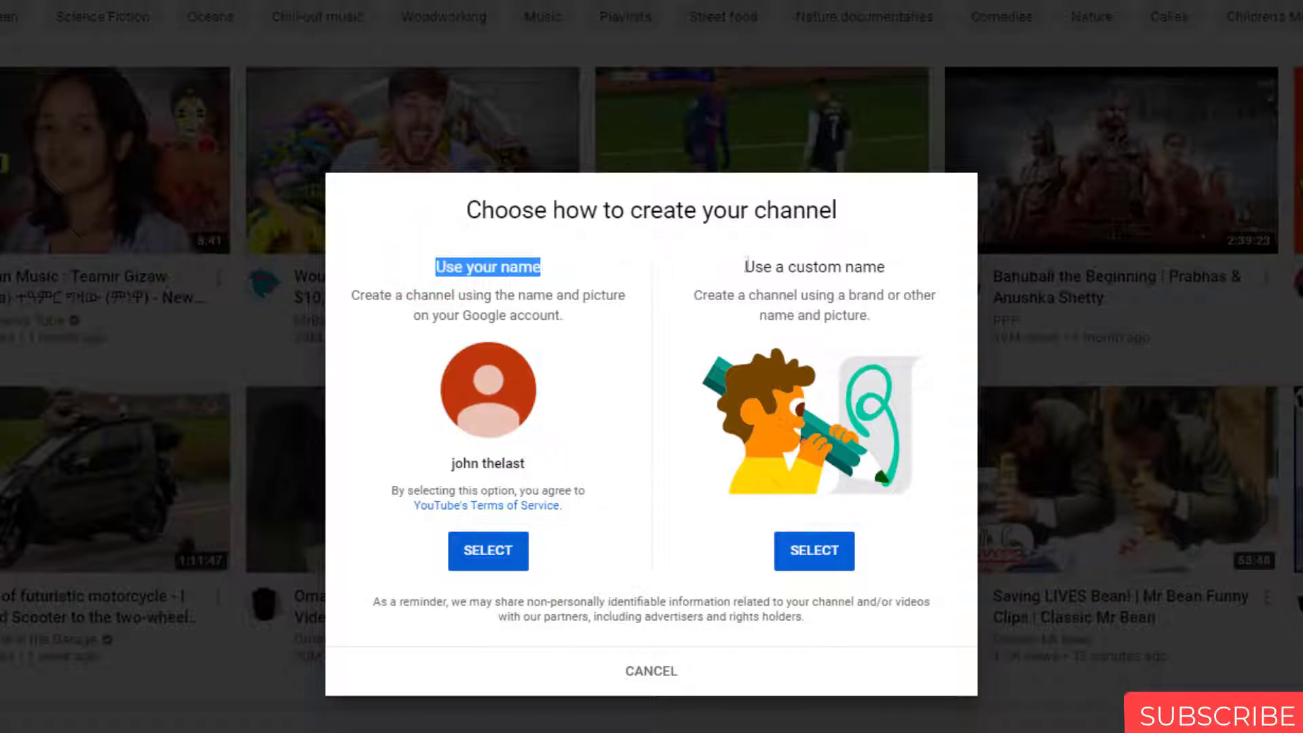
pyautogui.moveTo(745, 265); pyautogui.dragTo(889, 270)
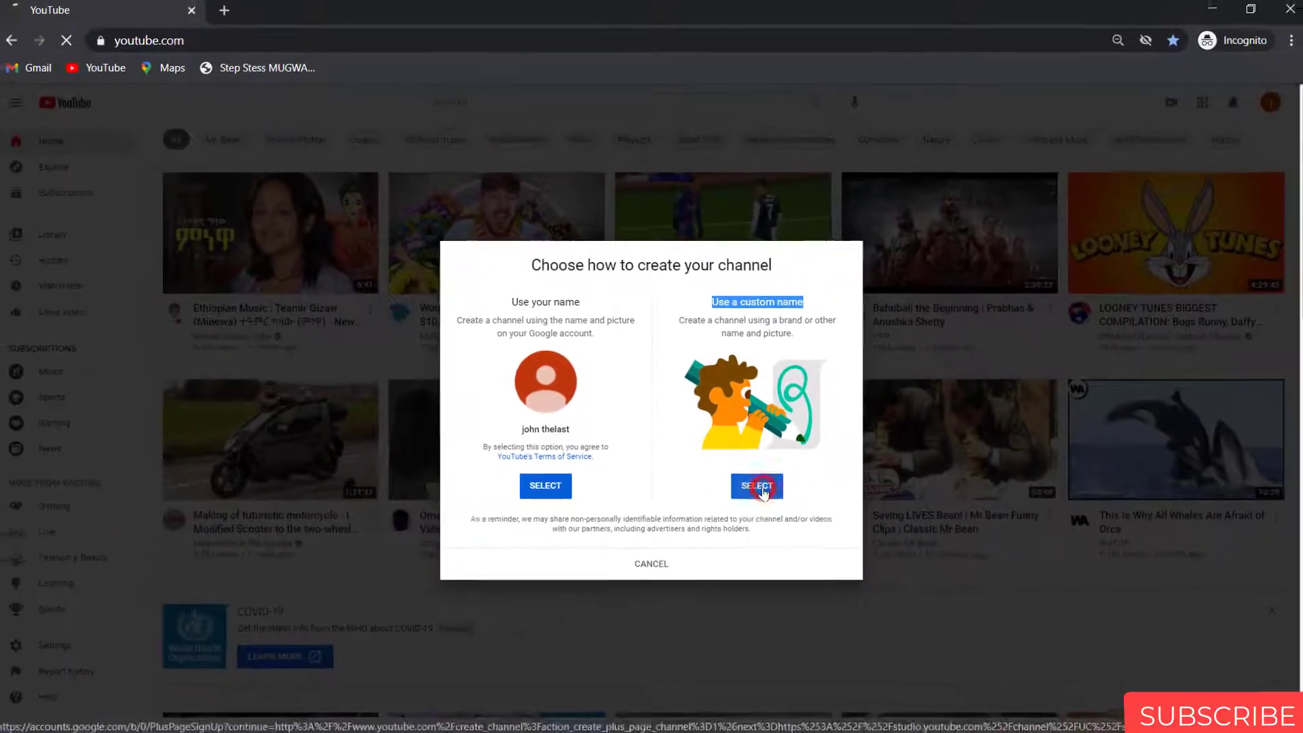
pyautogui.click(823, 562)
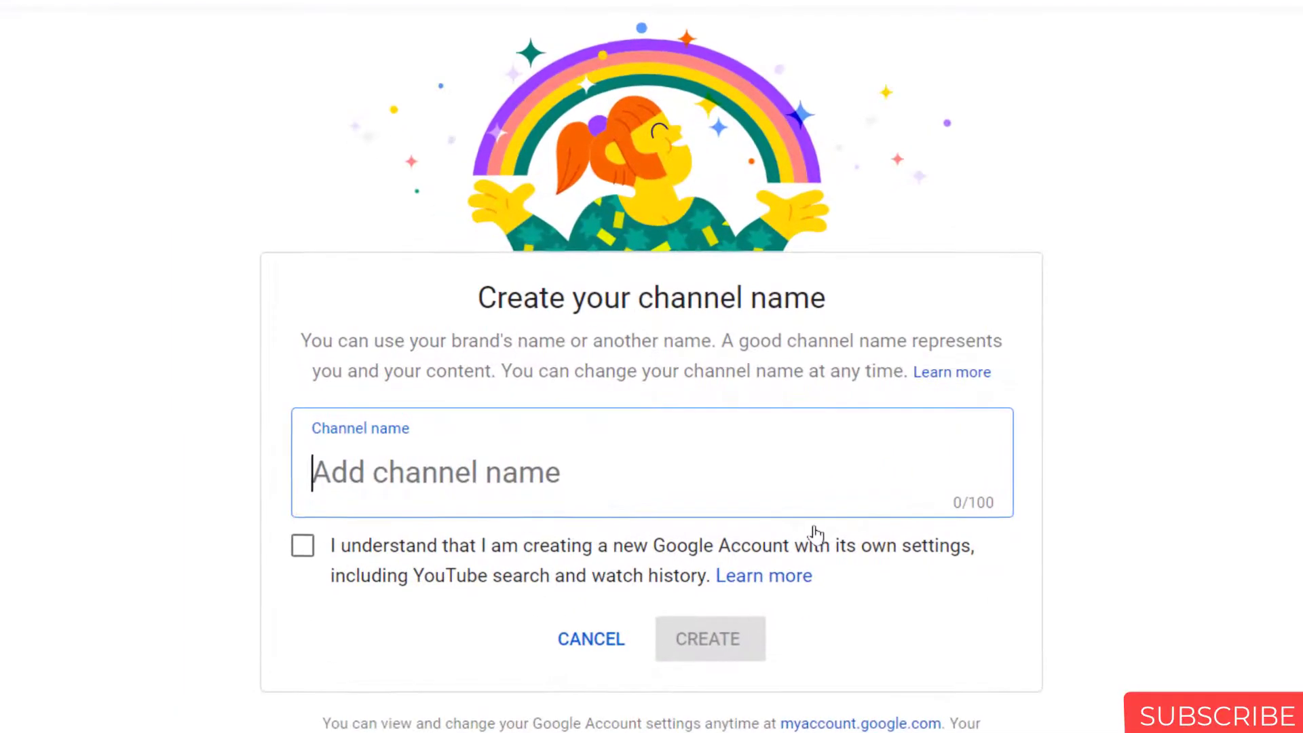
# Step: Name the channel 'now you see', acknowledge the new Google Account, and create it
pyautogui.write('now ')
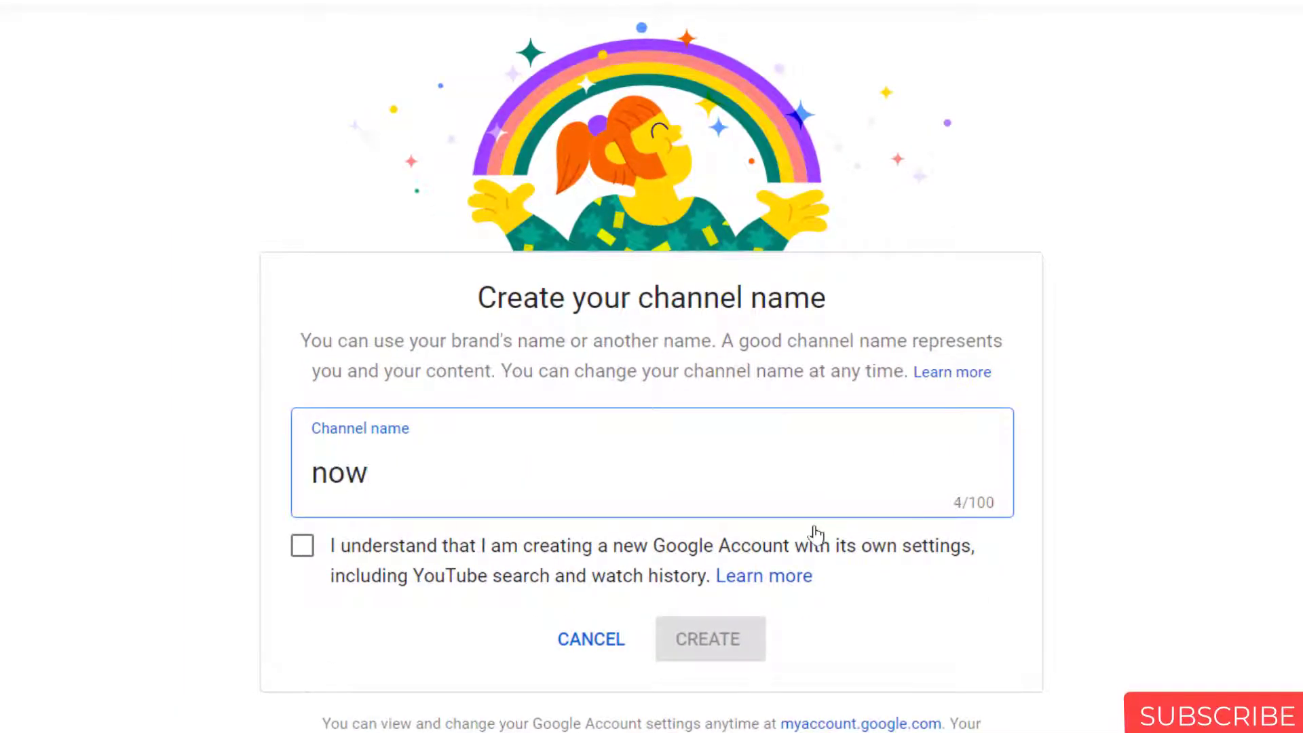
pyautogui.write('yo')
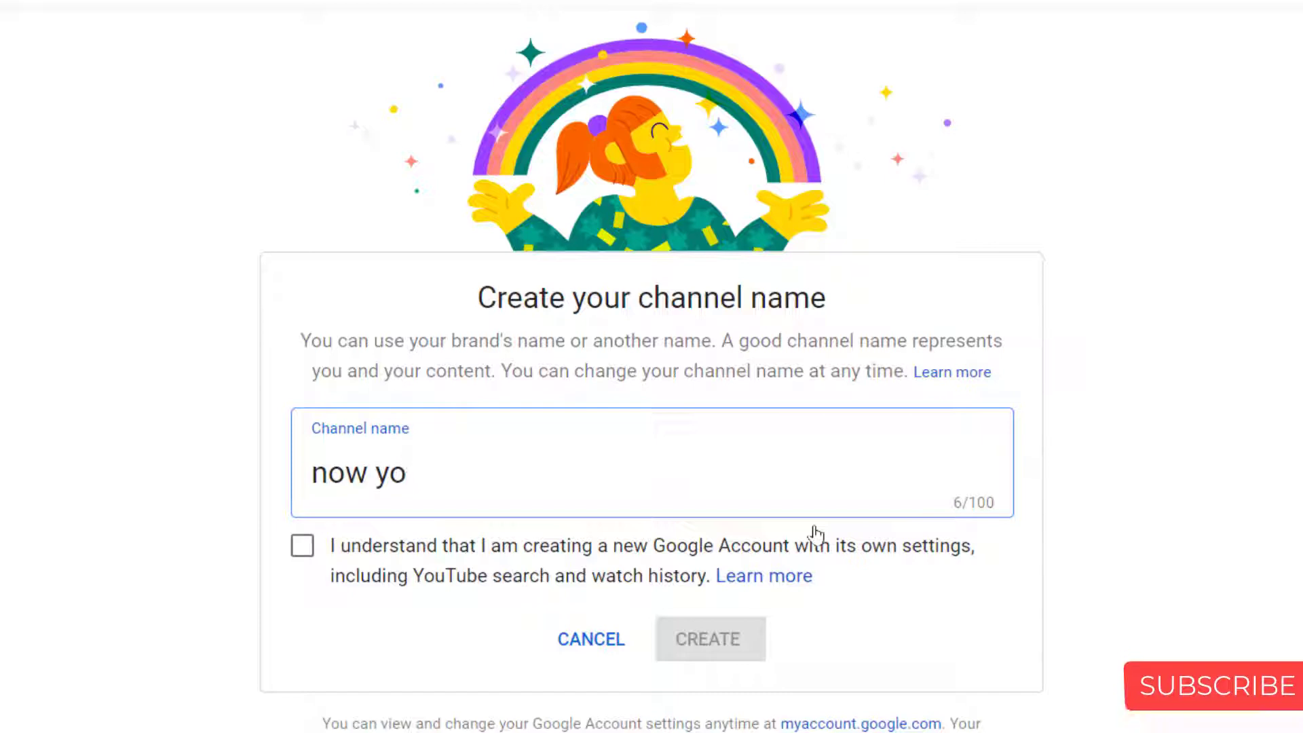
pyautogui.write('u see')
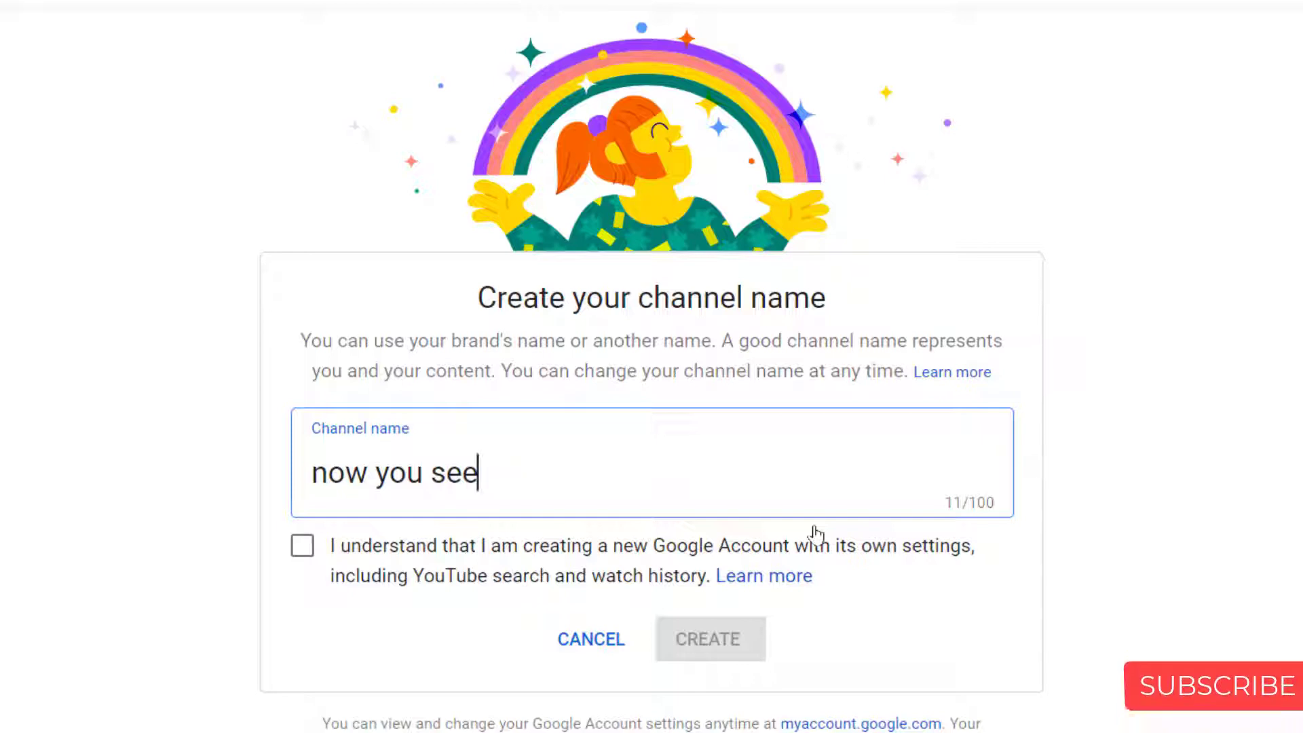
pyautogui.click(309, 558)
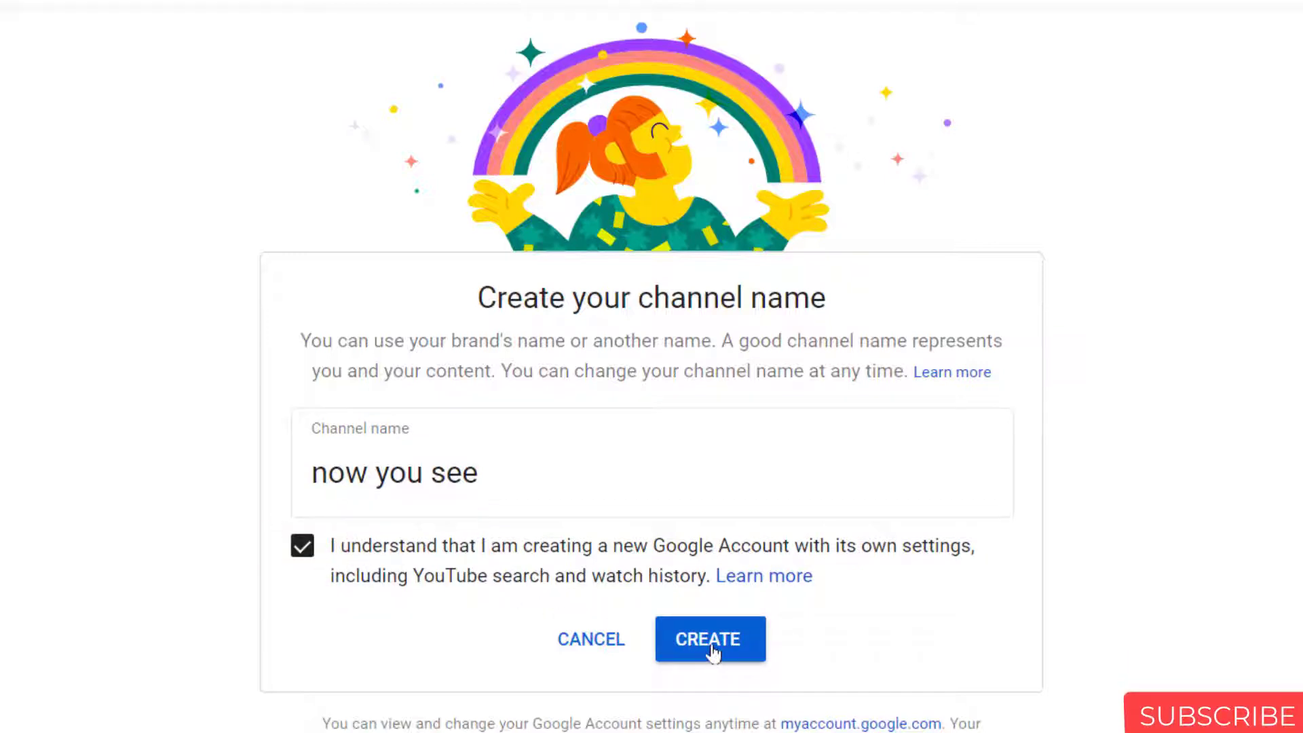
pyautogui.click(713, 653)
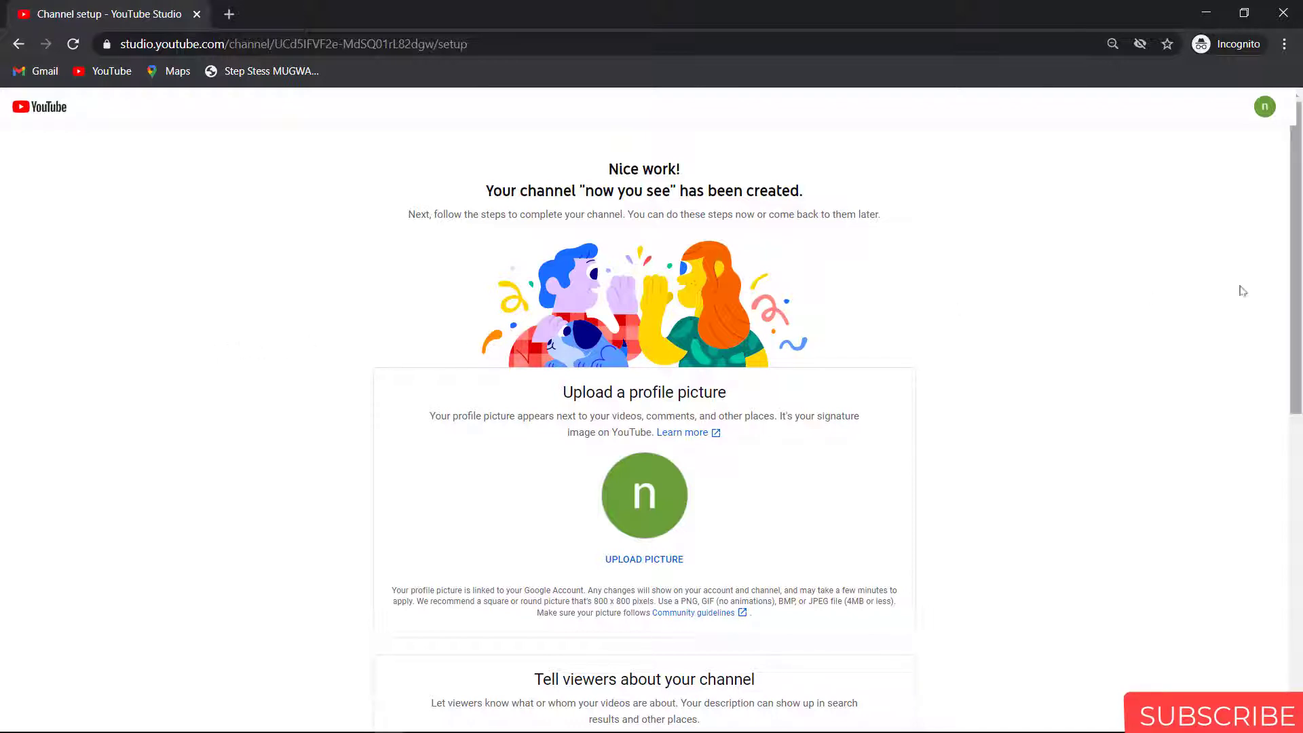
pyautogui.scroll(-4, 1243, 291)
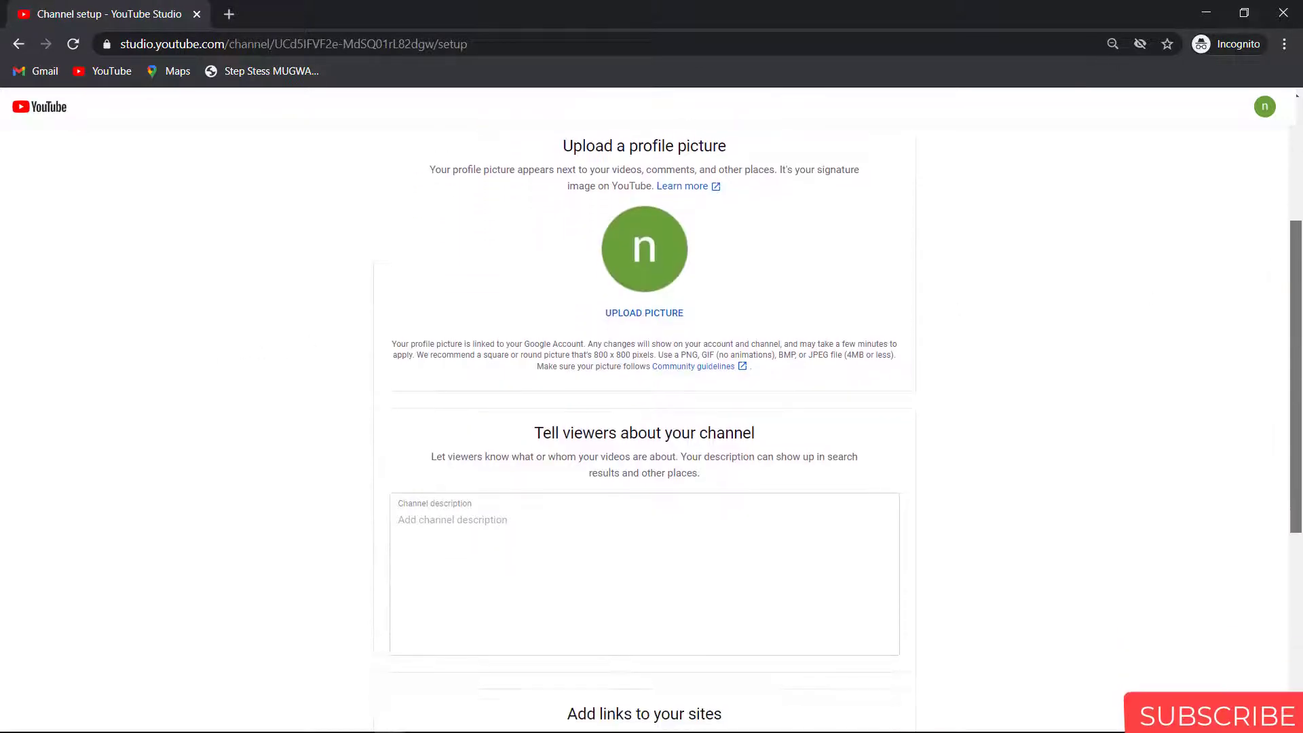
pyautogui.scroll(-3, 1078, 450)
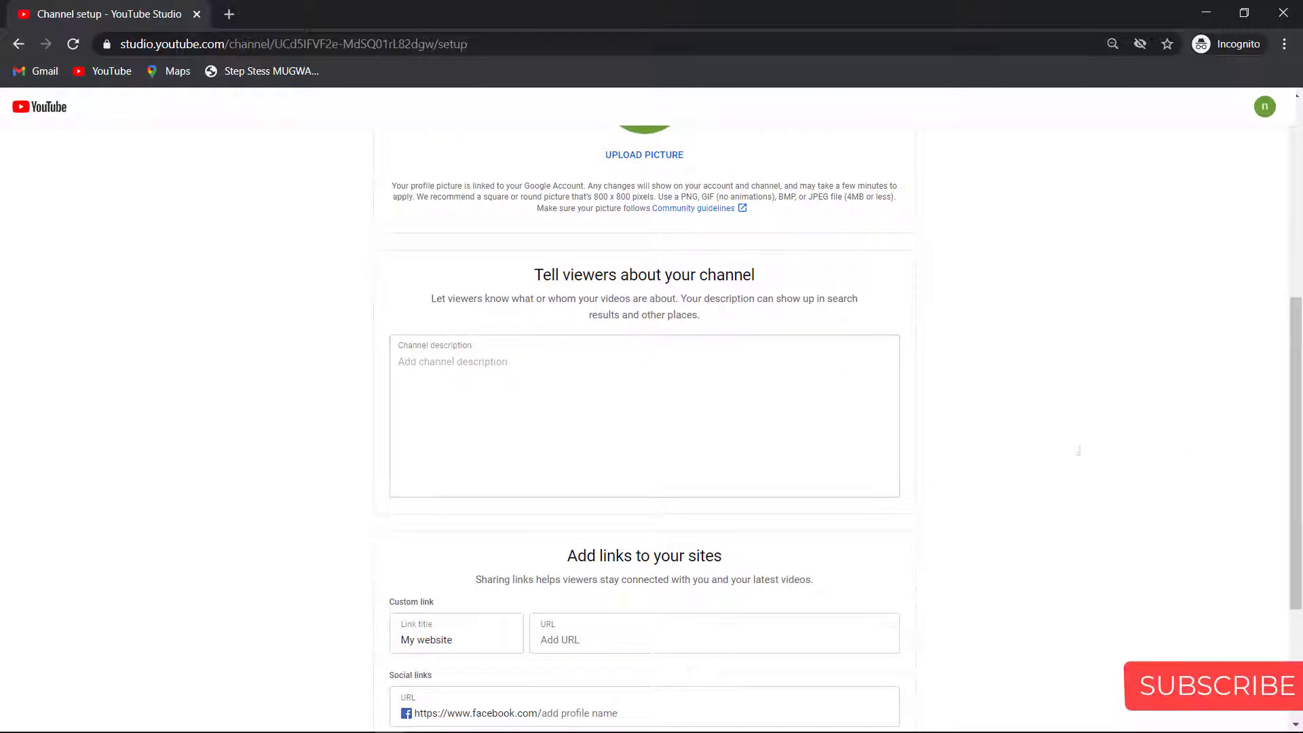
pyautogui.click(467, 374)
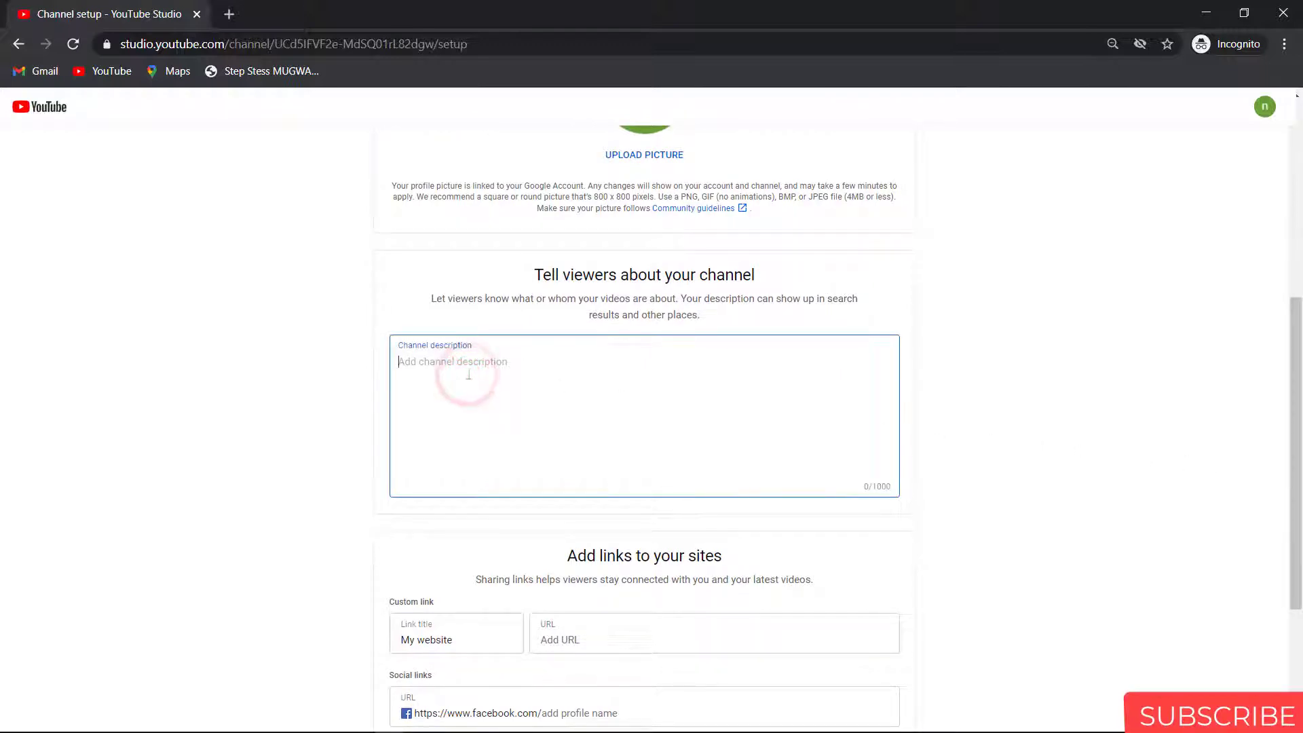
pyautogui.write('te')
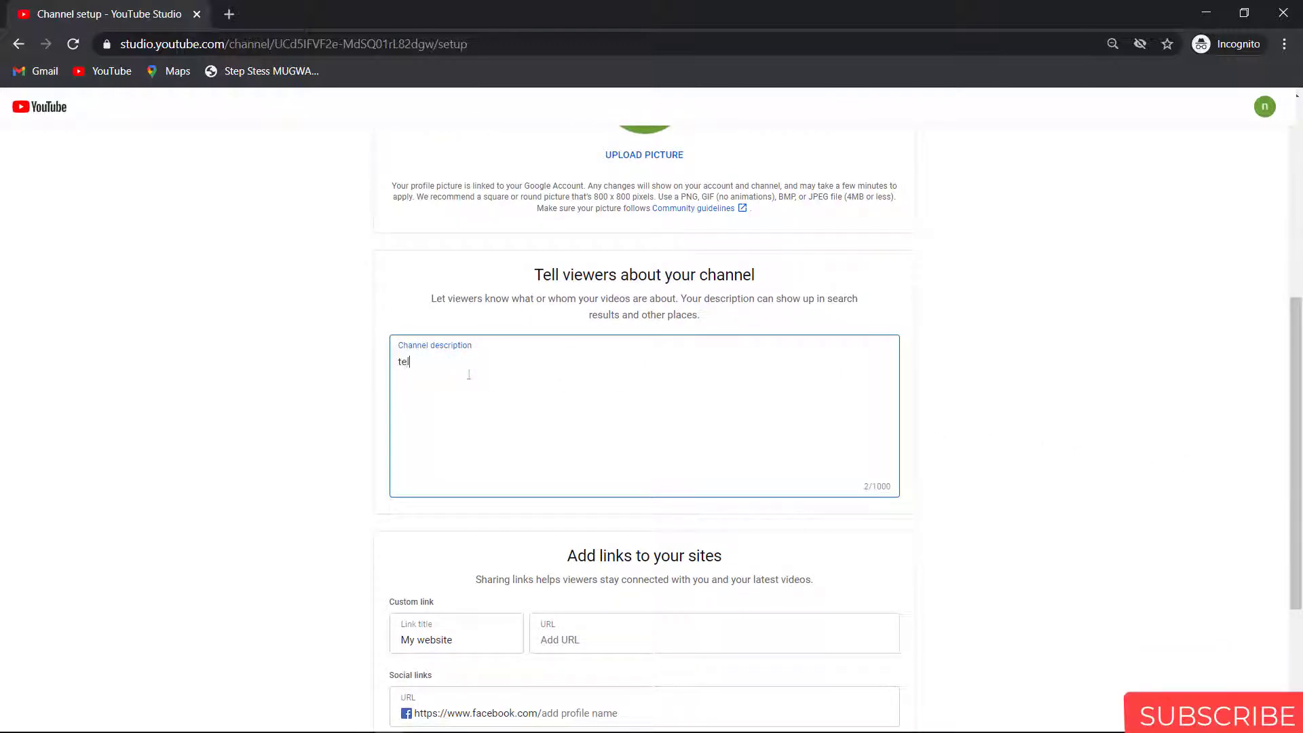
pyautogui.write('ll vi')
pyautogui.write('e')
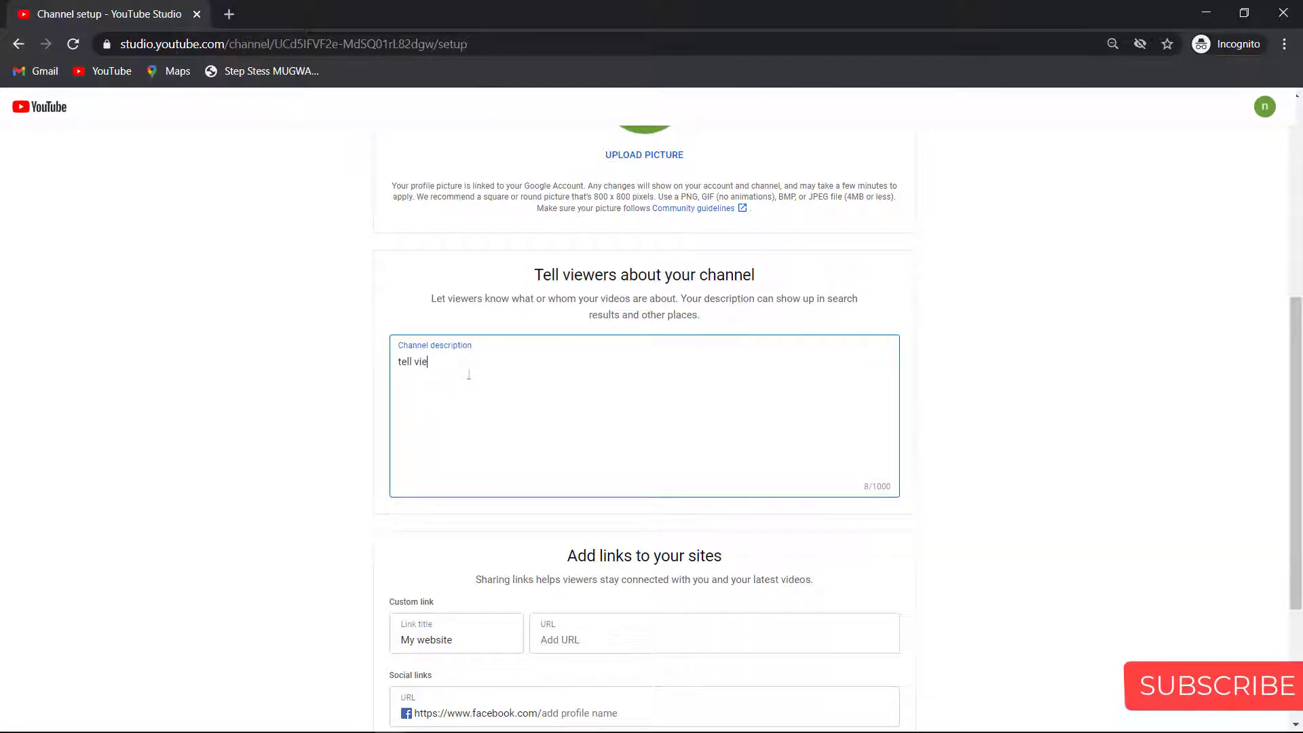
pyautogui.write('wer')
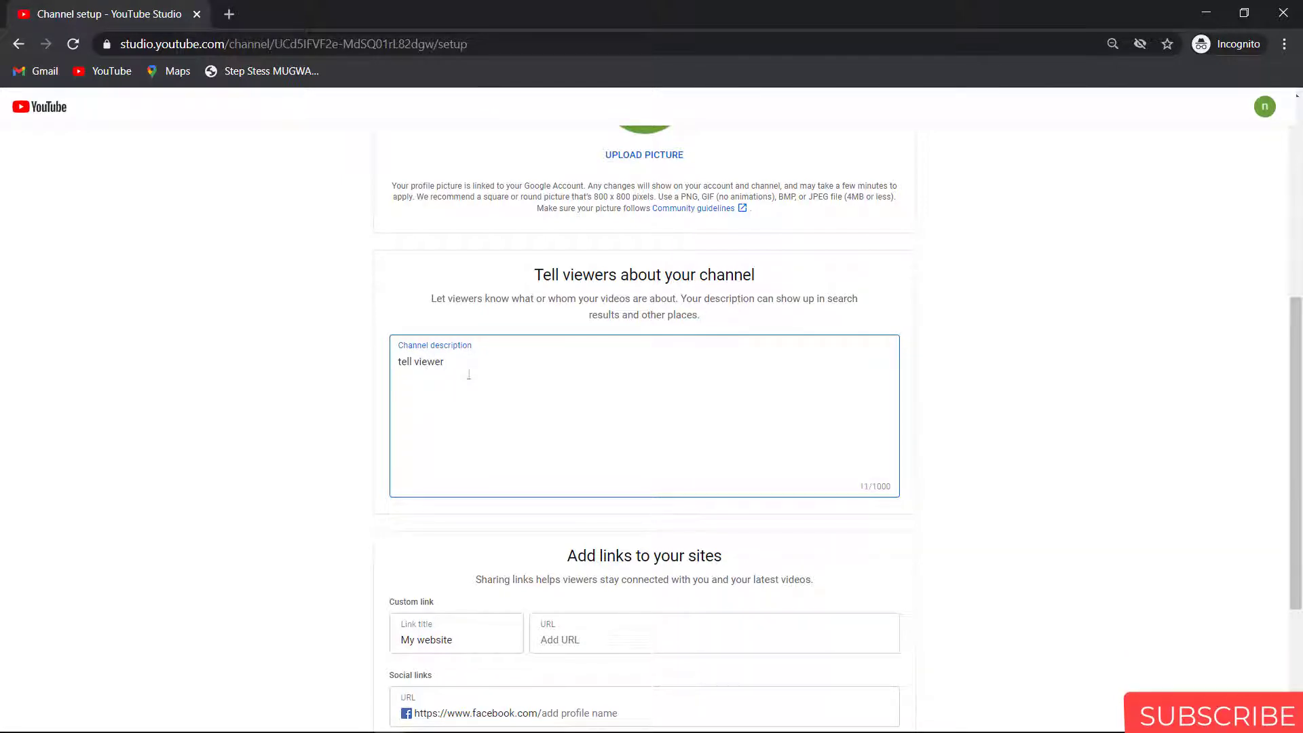
pyautogui.write('s about your channe')
pyautogui.press('BackSpace')
pyautogui.press('BackSpace')
pyautogui.press('BackSpace')
pyautogui.press('BackSpace')
pyautogui.press('BackSpace')
pyautogui.press('BackSpace')
pyautogui.press('BackSpace')
pyautogui.press('BackSpace')
pyautogui.press('BackSpace')
pyautogui.press('BackSpace')
pyautogui.press('BackSpace')
pyautogui.press('BackSpace')
pyautogui.press('BackSpace')
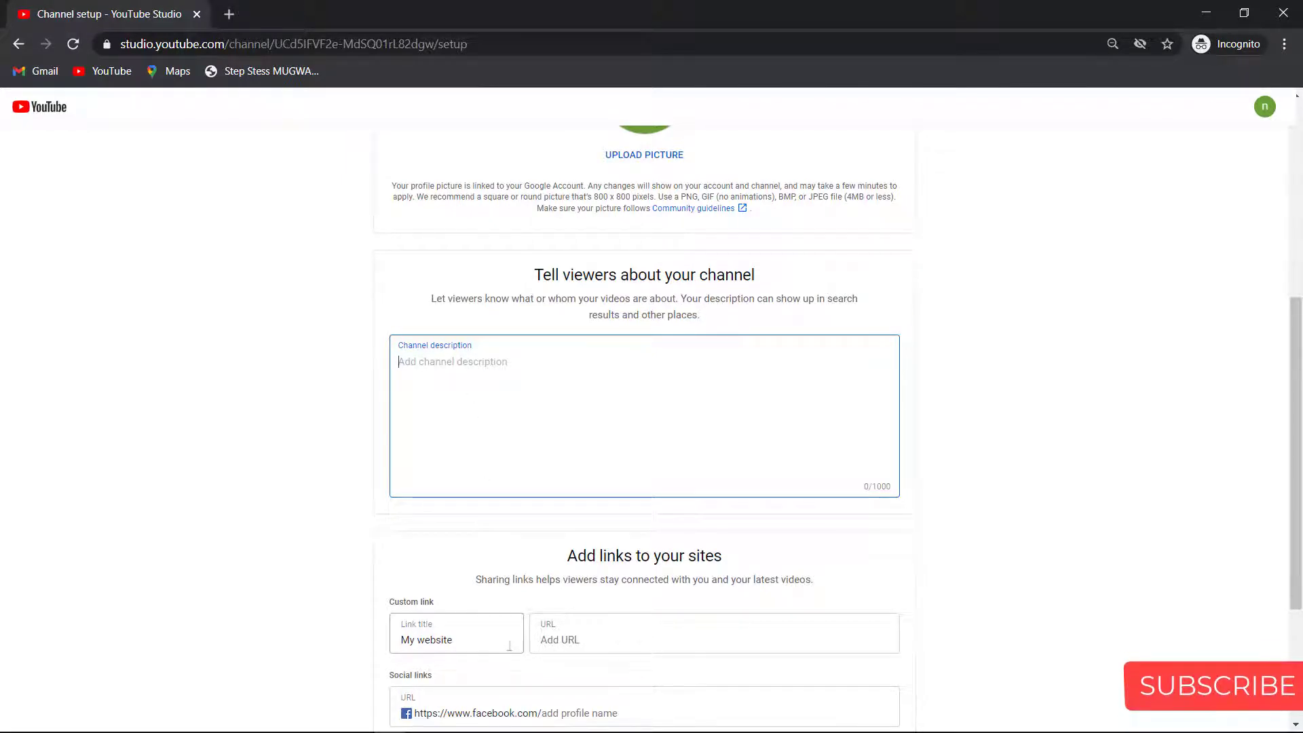
pyautogui.click(564, 638)
pyautogui.moveTo(1296, 319); pyautogui.dragTo(1295, 428)
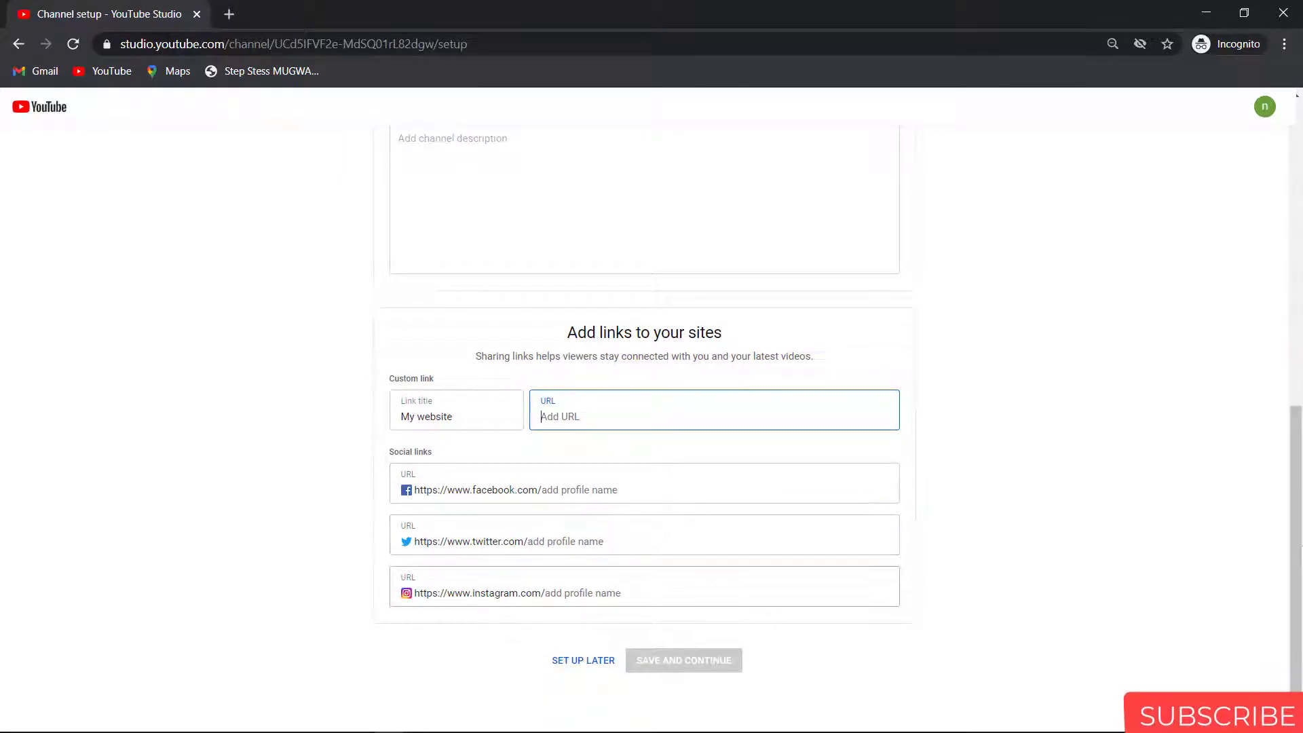
pyautogui.click(584, 487)
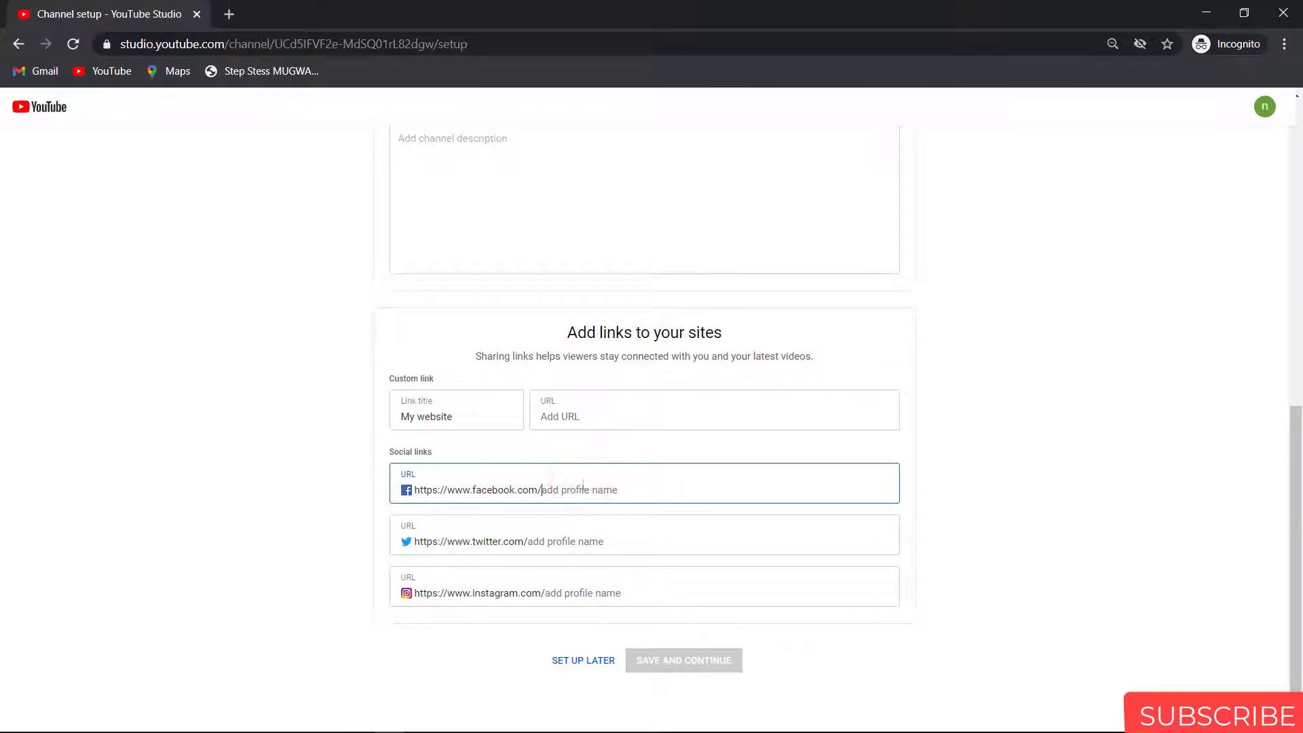
pyautogui.moveTo(1294, 592); pyautogui.dragTo(1300, 204)
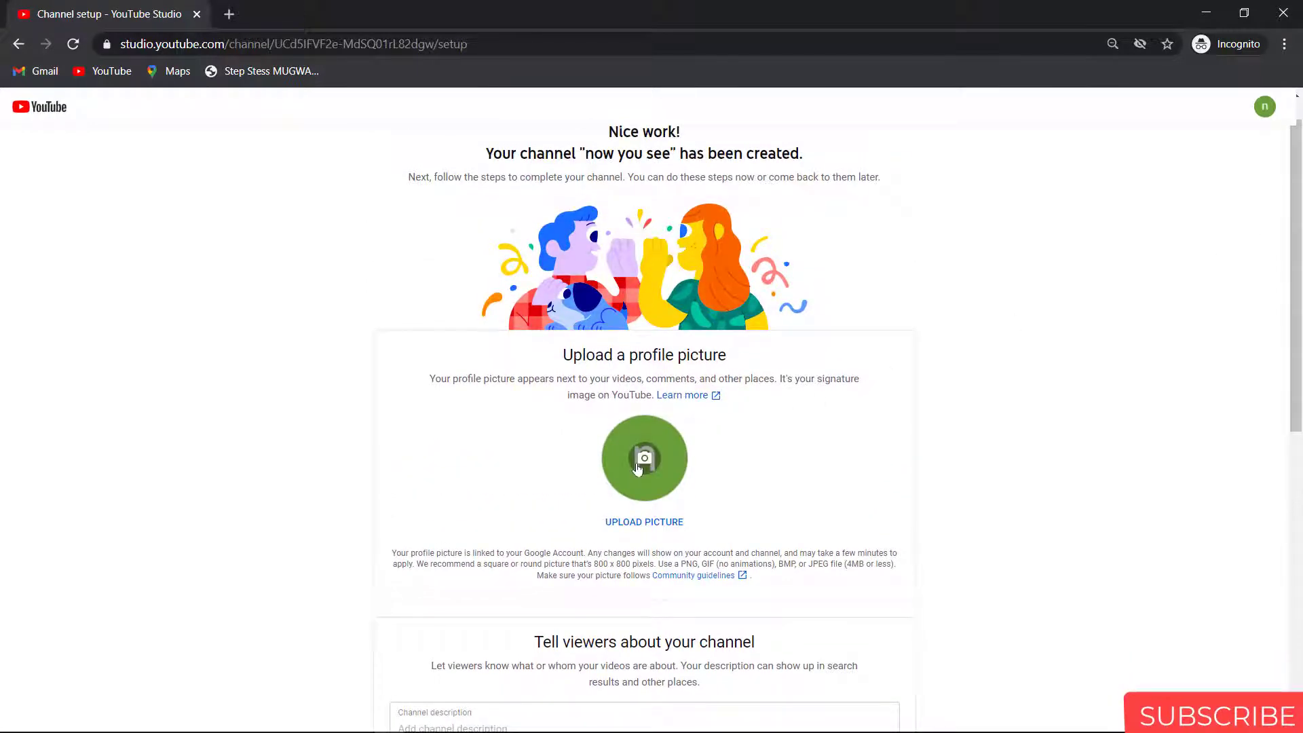
# Step: Open the file picker to upload a profile picture for the channel
pyautogui.click(644, 523)
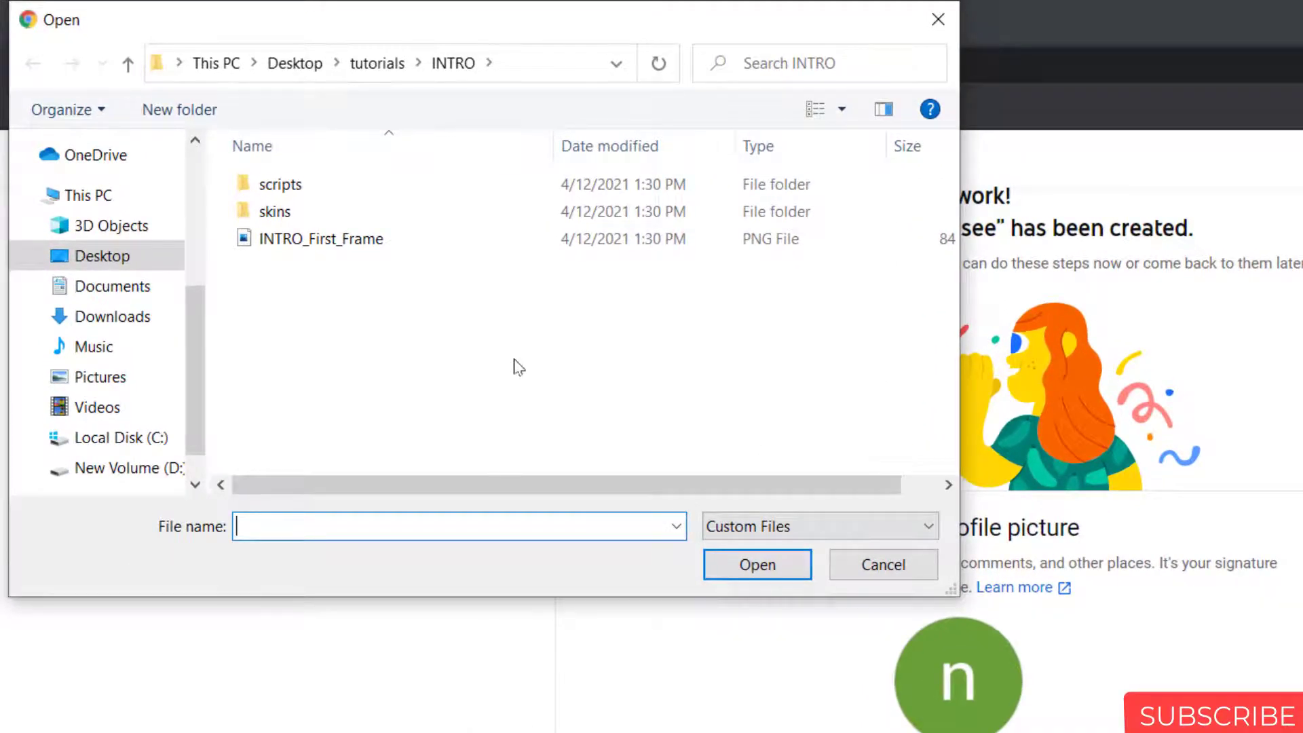
# Step: Navigate to Desktop\pics and choose the Captain America purepng.com image as profile picture
pyautogui.click(296, 64)
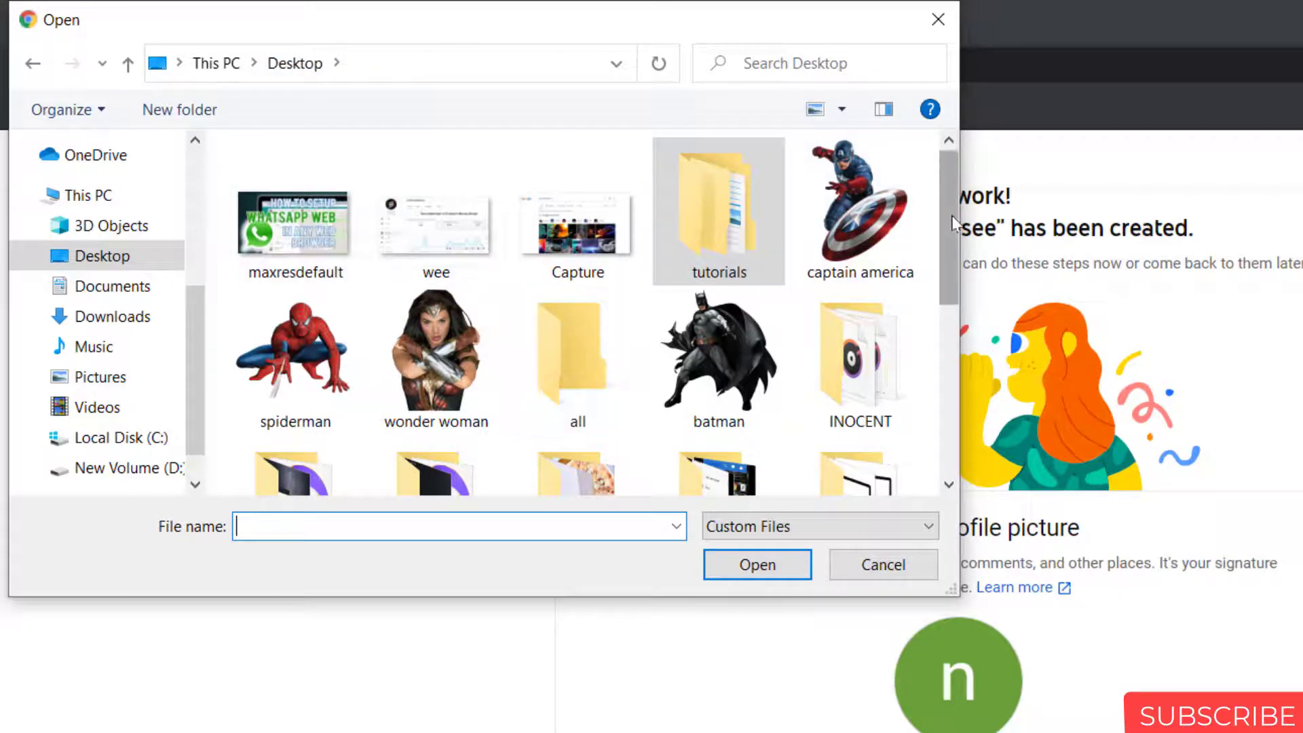
pyautogui.scroll(-1, 951, 215)
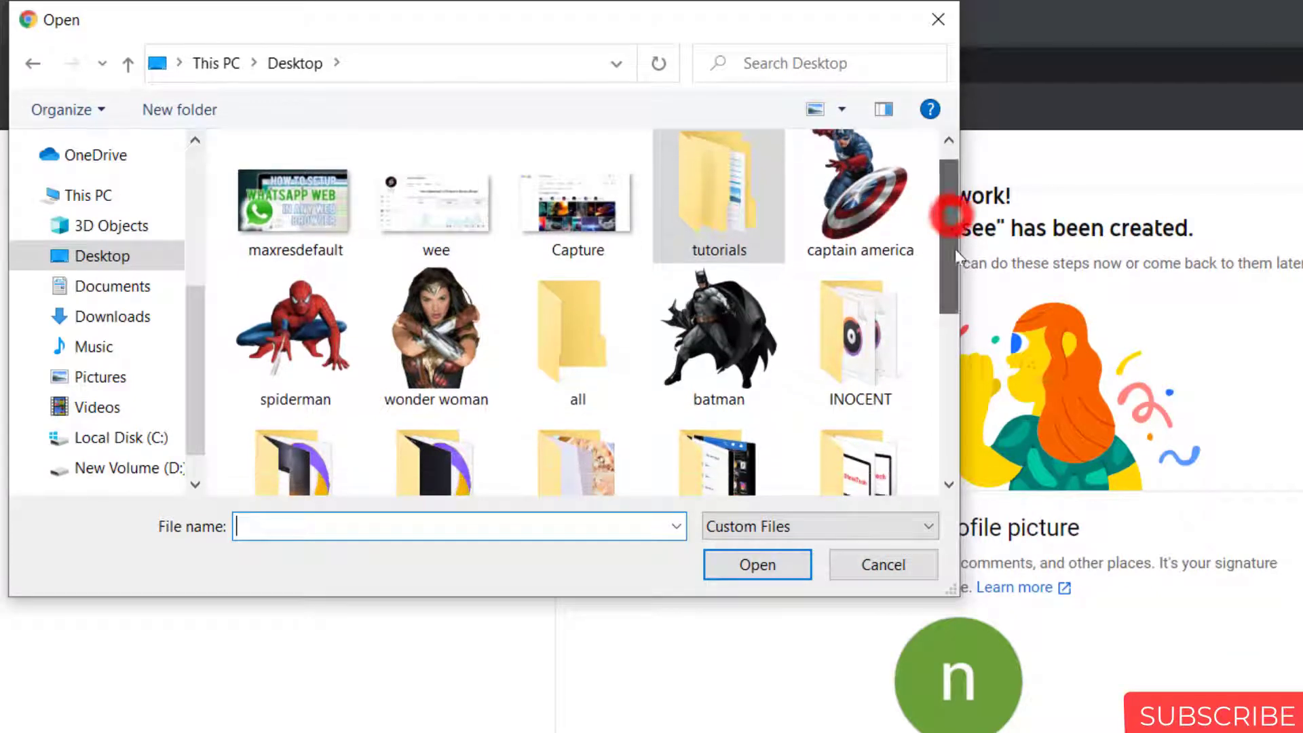
pyautogui.click(952, 343)
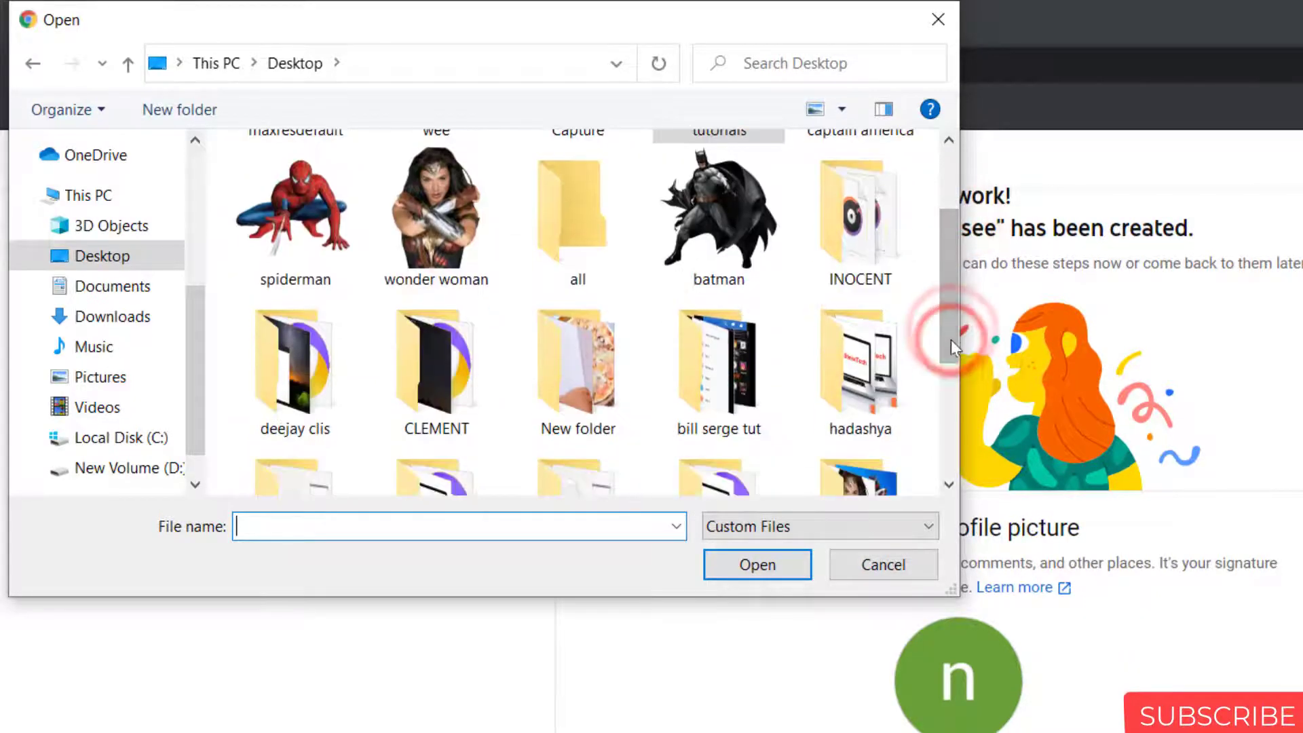
pyautogui.click(950, 387)
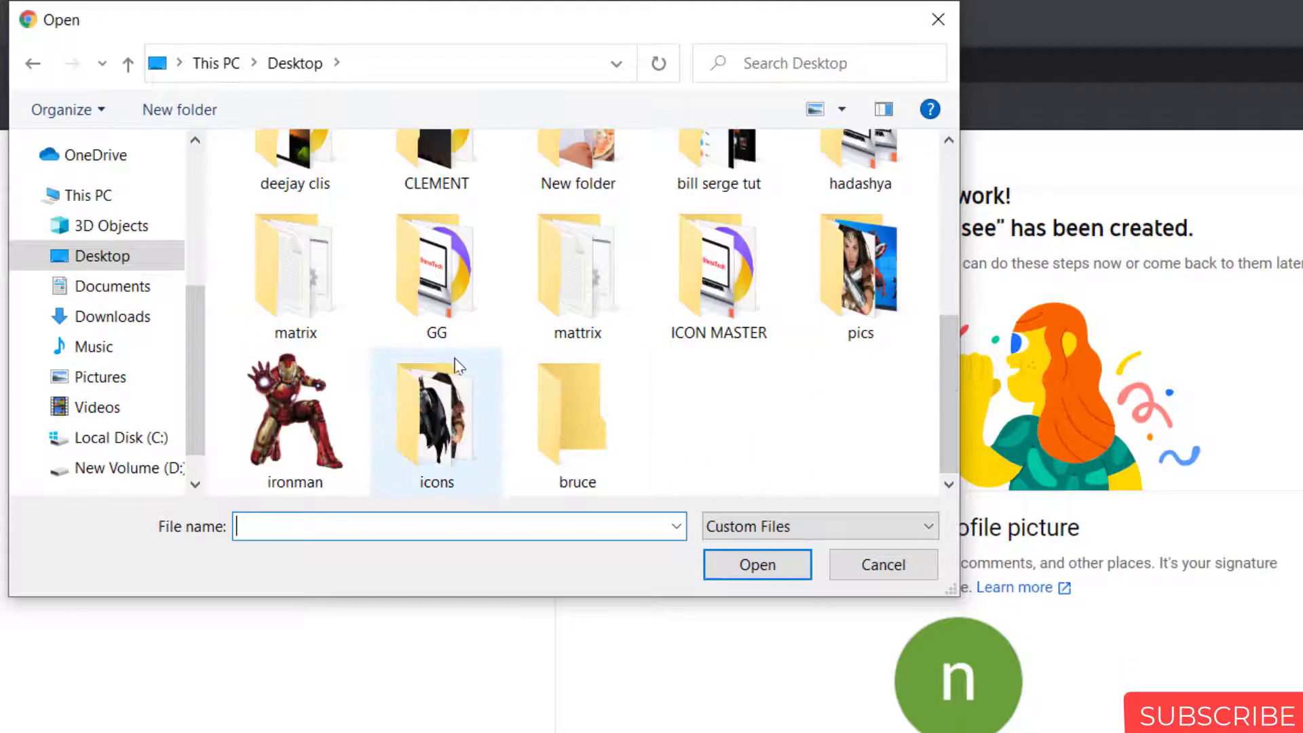
pyautogui.doubleClick(844, 326)
pyautogui.click(842, 327)
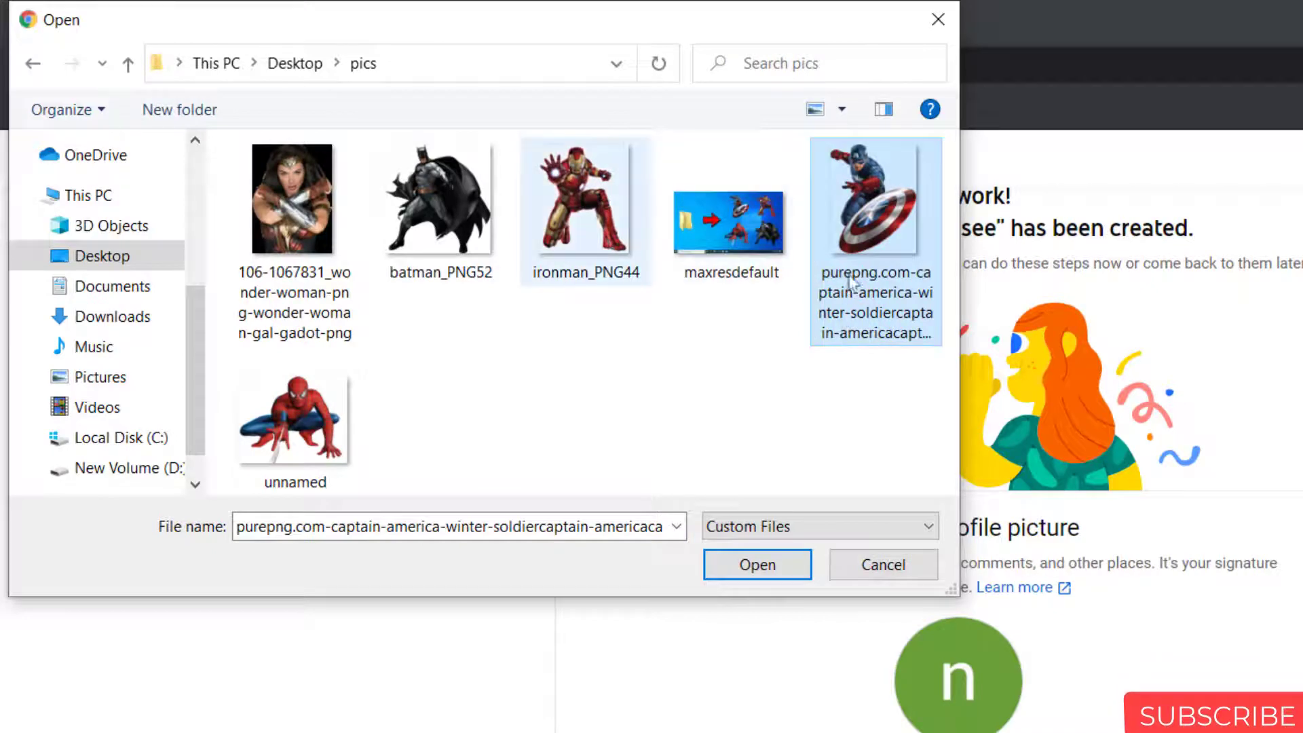
pyautogui.click(767, 564)
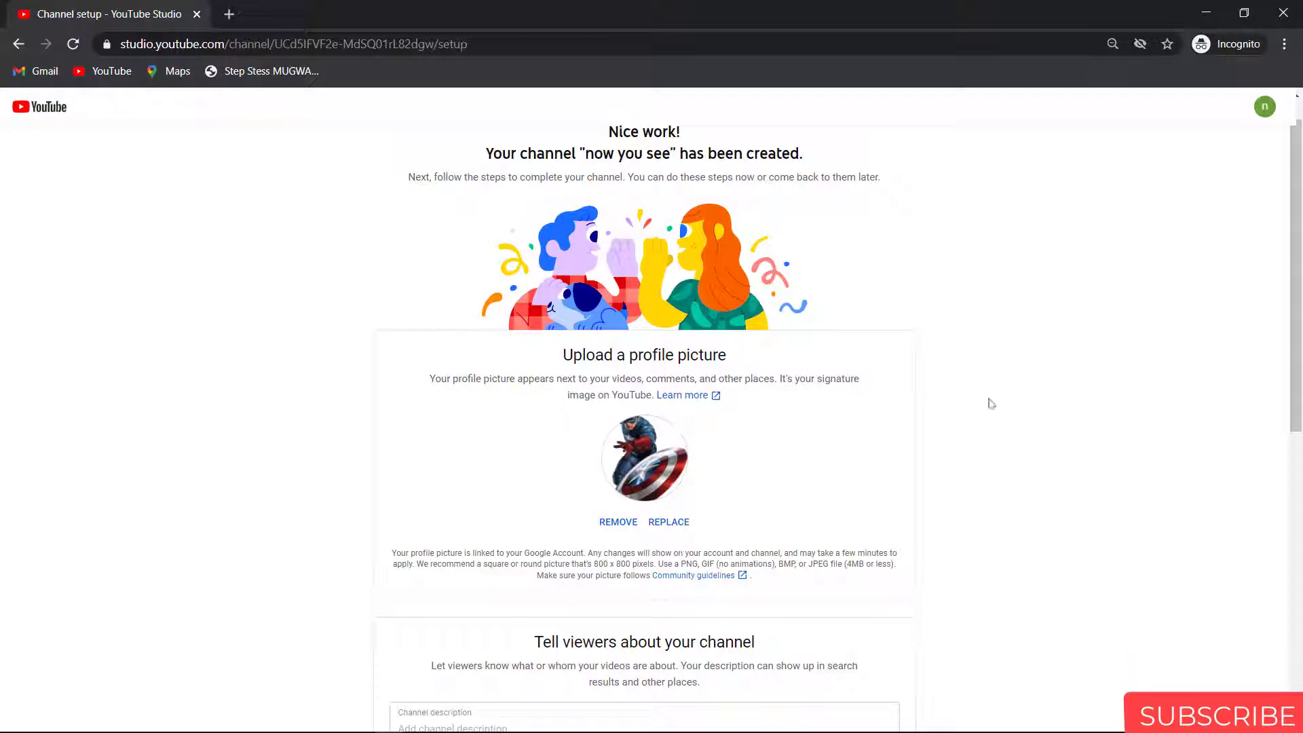
# Step: Save the channel setup with the Captain America profile picture and continue
pyautogui.moveTo(1297, 232); pyautogui.dragTo(1300, 576)
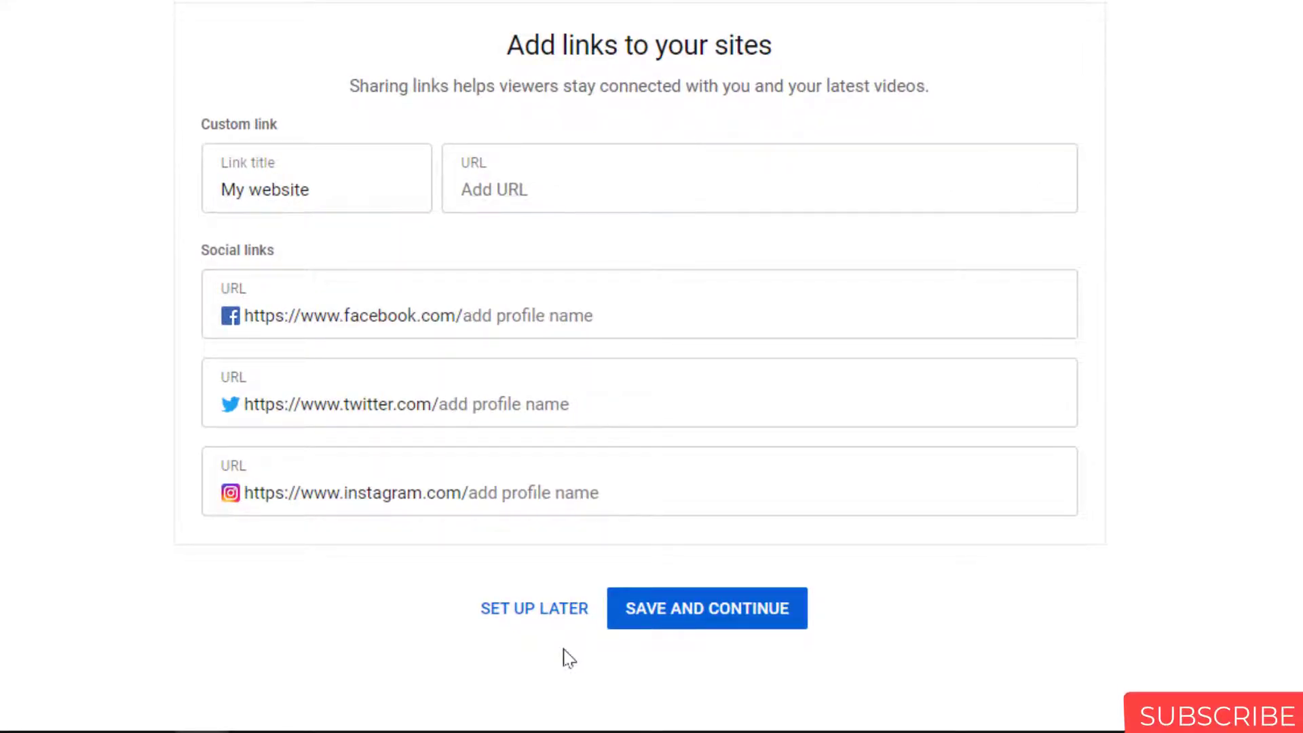
pyautogui.click(699, 627)
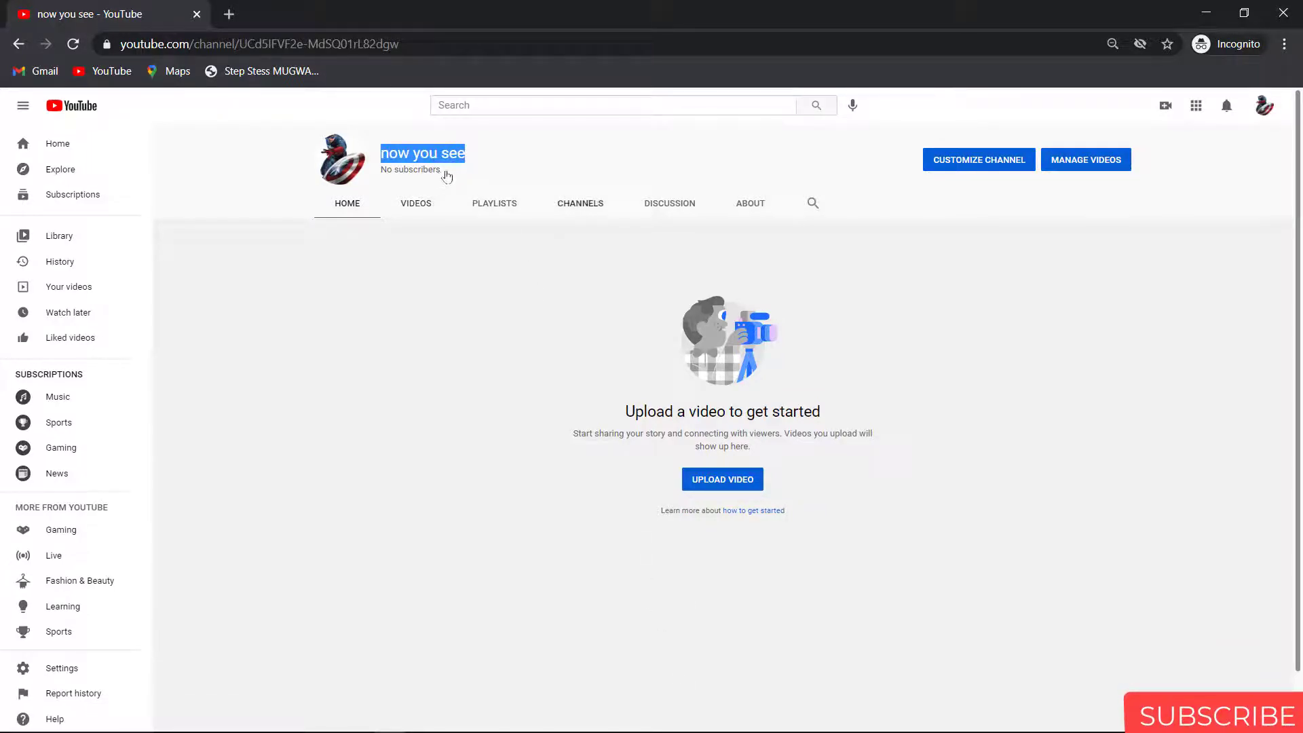
# Step: Clear the channel-name selection and open Customize Channel in YouTube Studio
pyautogui.click(551, 153)
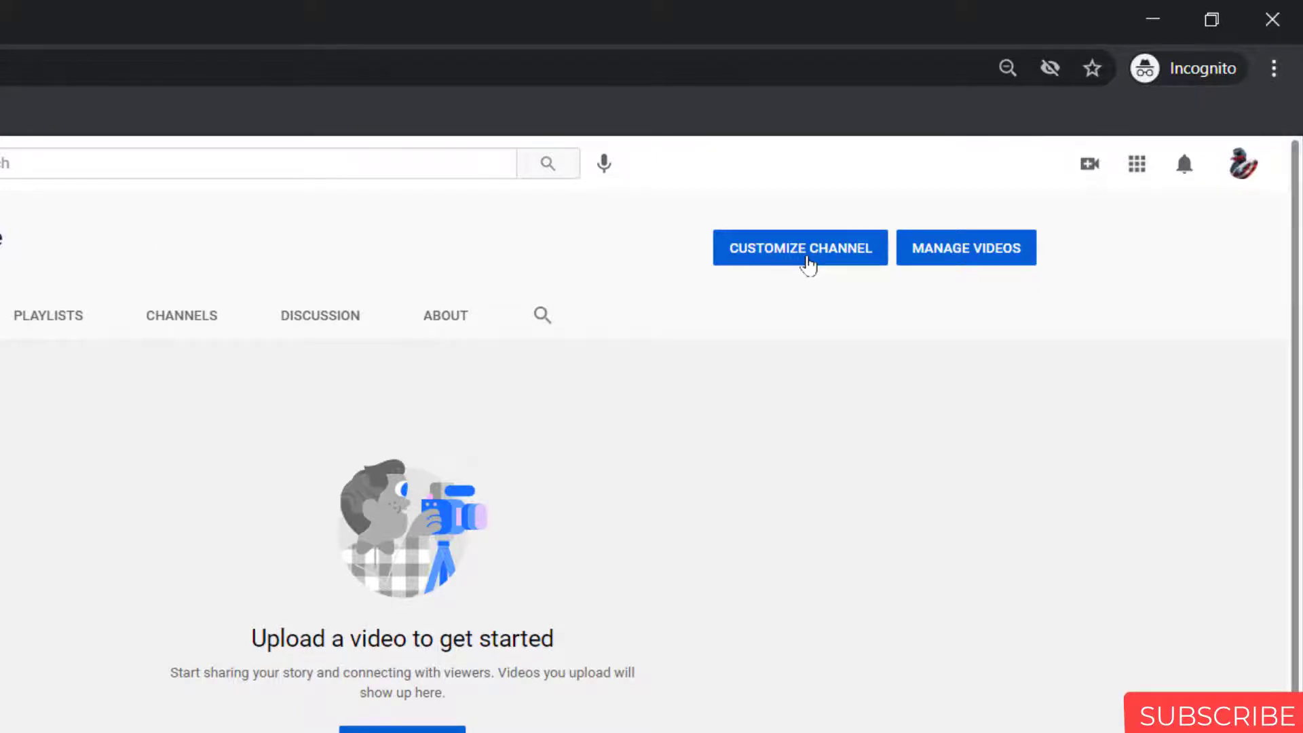
pyautogui.click(807, 261)
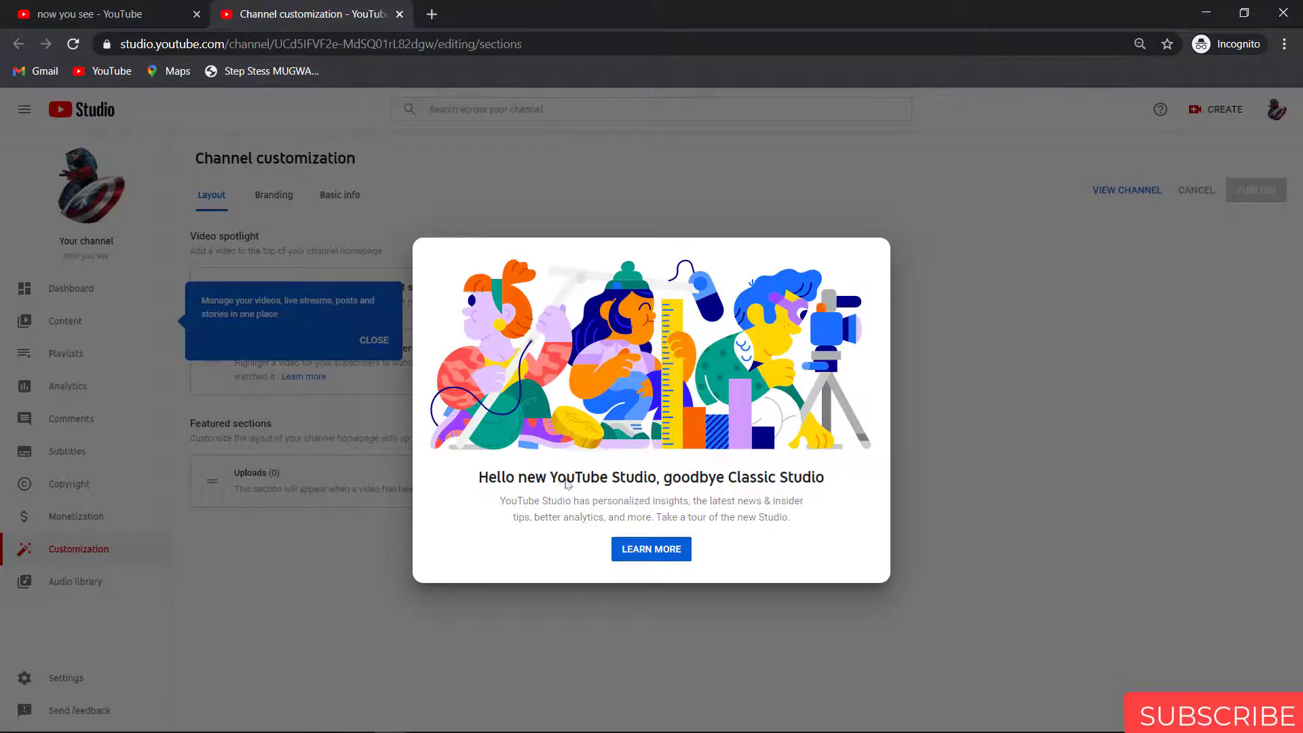
# Step: Dismiss the Studio welcome message and both tips, then show Channel customization's Branding page
pyautogui.click(947, 452)
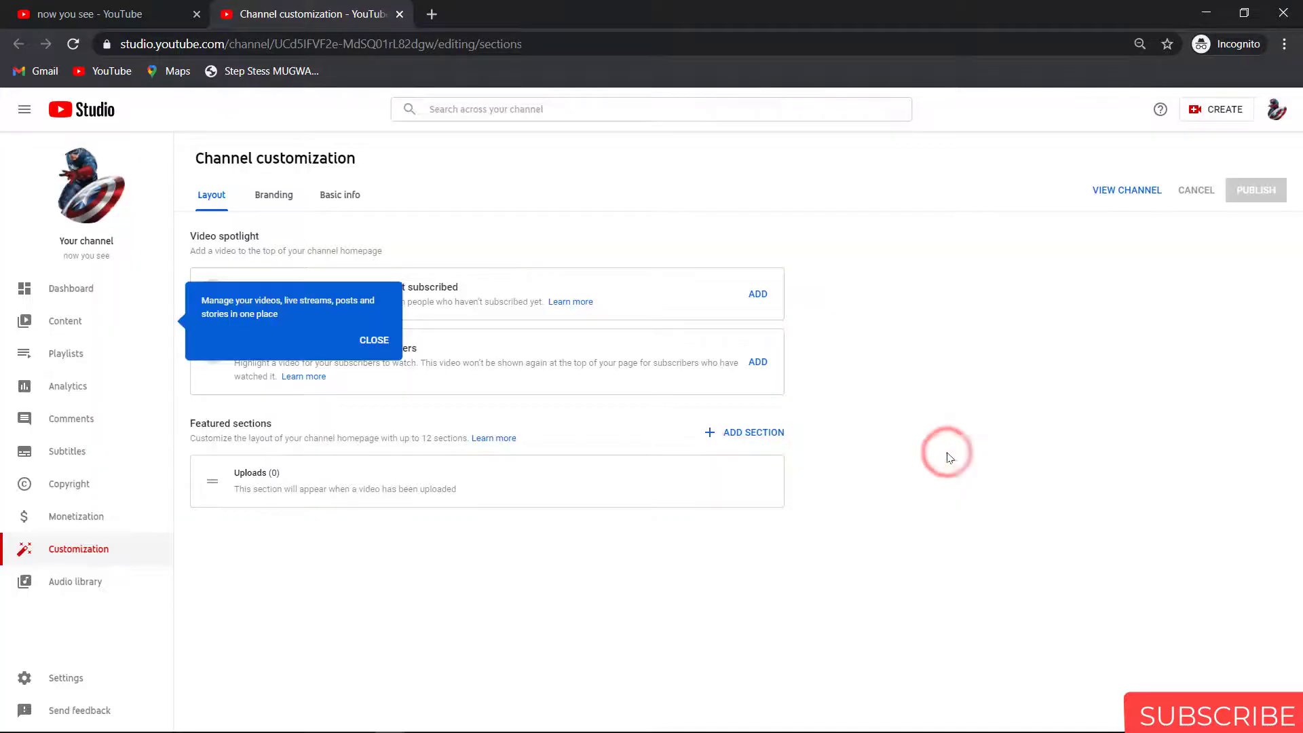
pyautogui.click(375, 340)
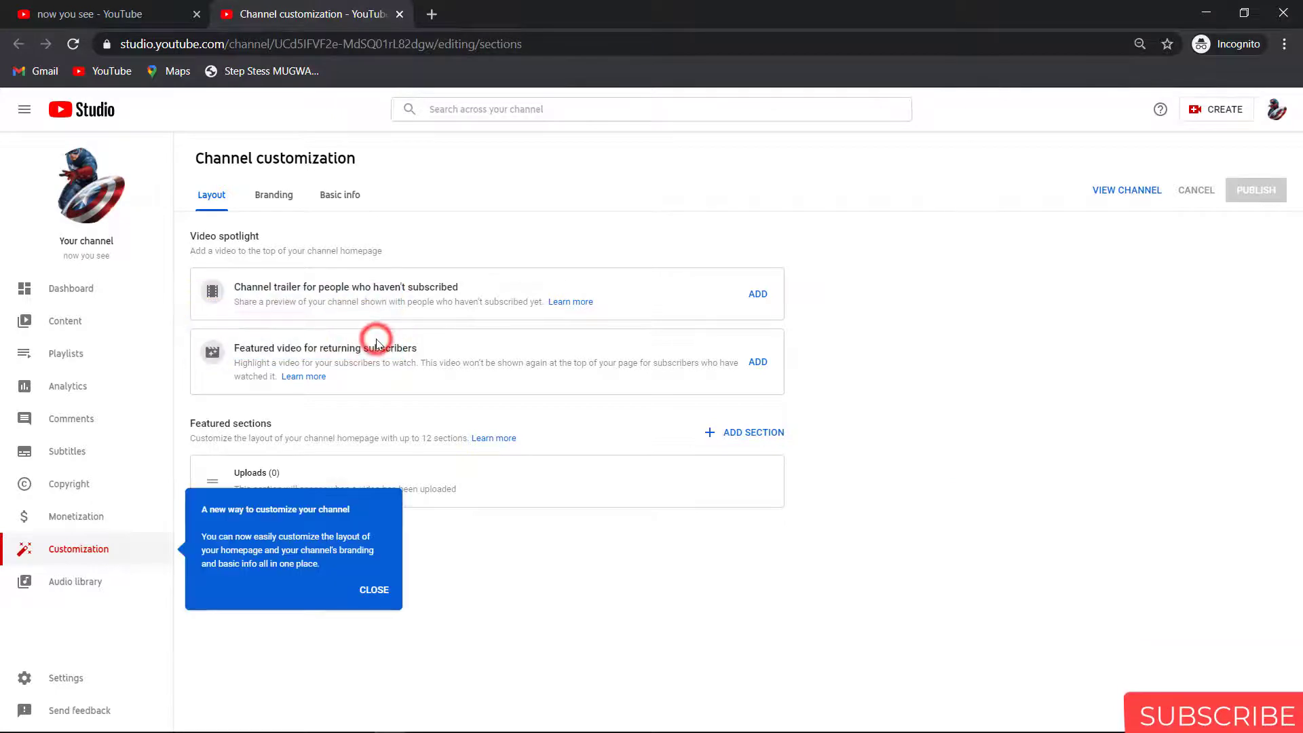
pyautogui.click(375, 590)
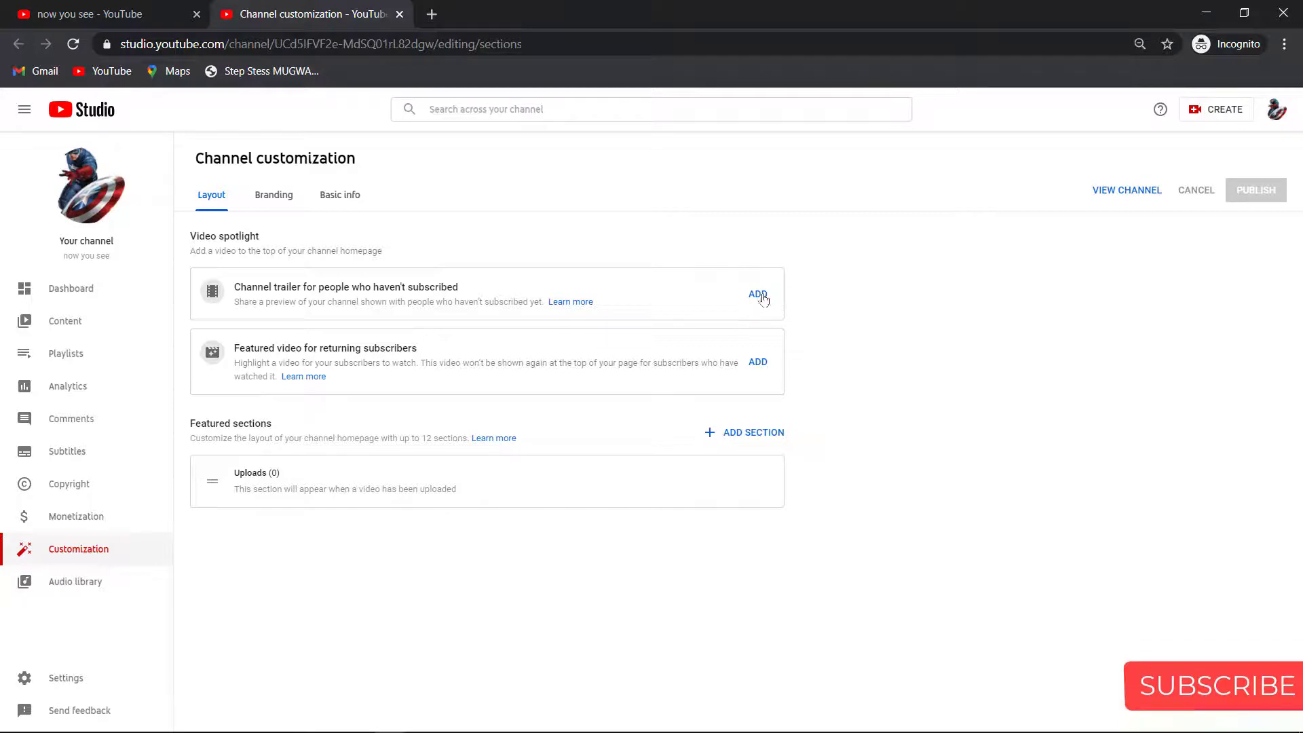
pyautogui.click(268, 197)
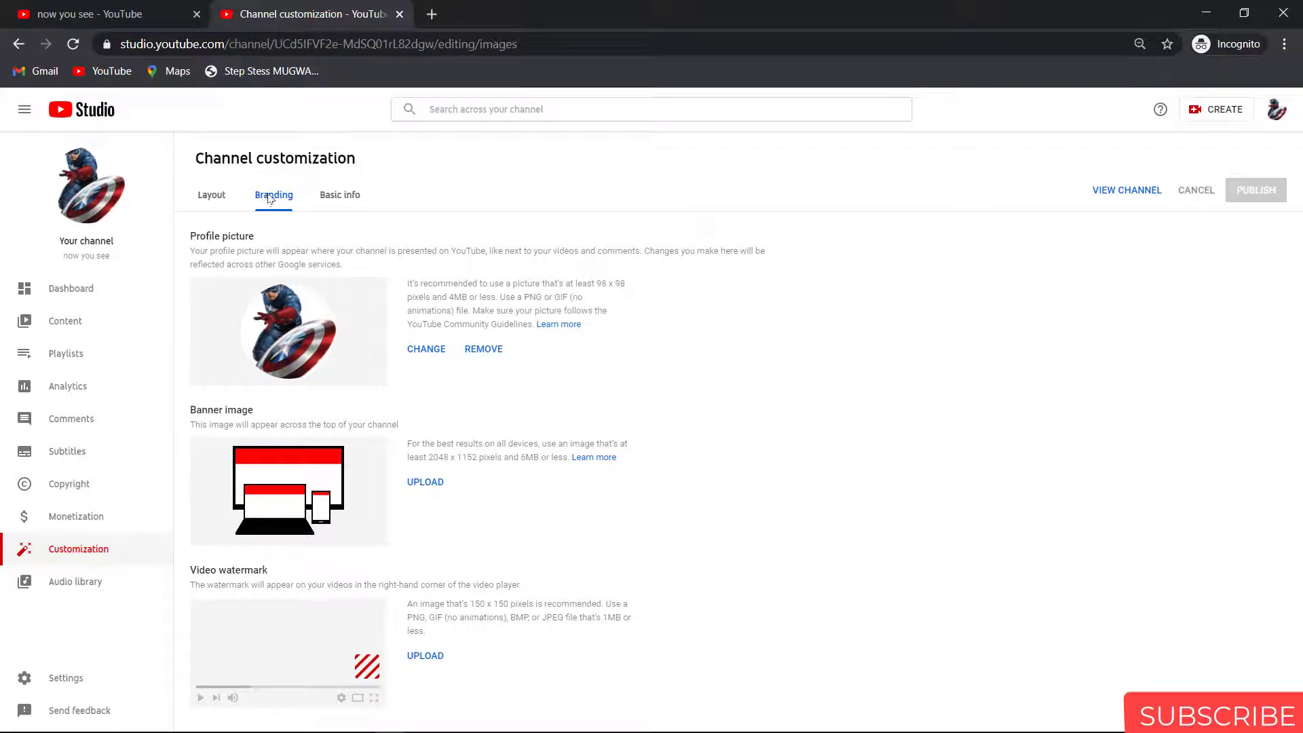
# Step: Review the Basic info description, channel URL and contact email fields, then open channel Analytics
pyautogui.click(344, 197)
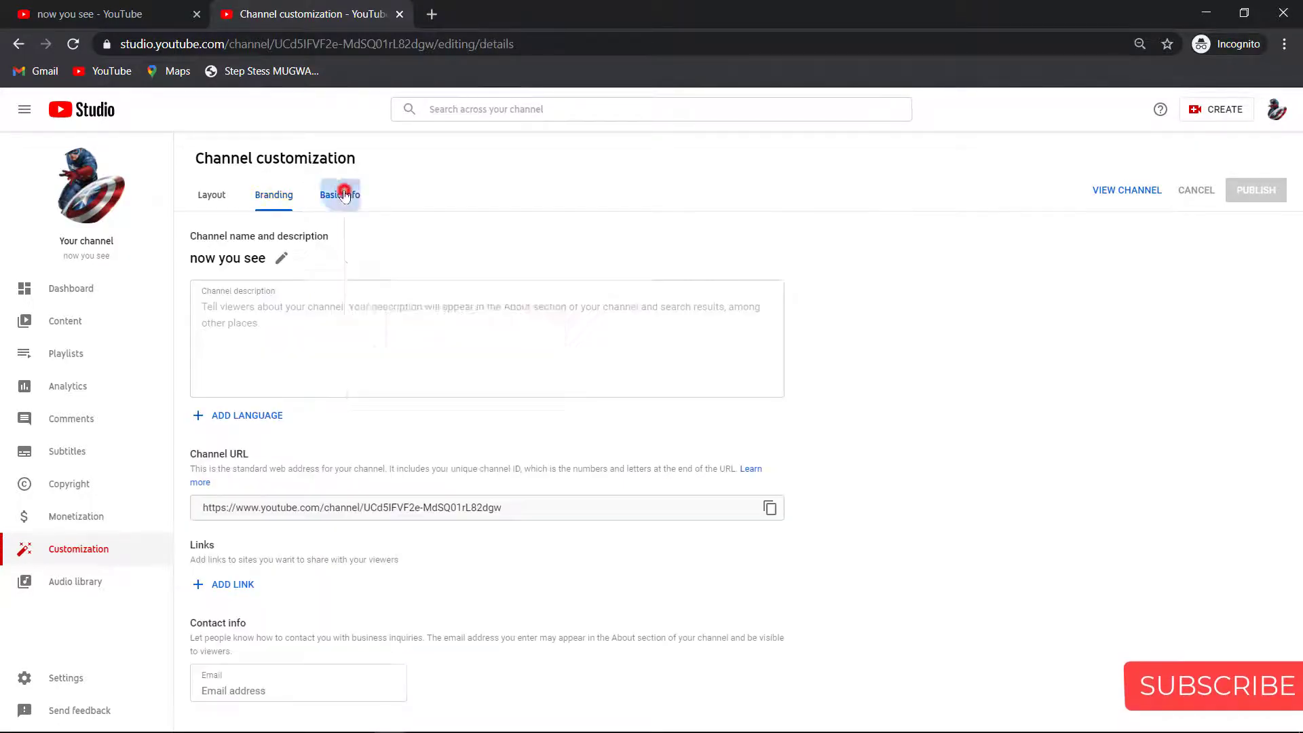
pyautogui.rightClick(345, 196)
pyautogui.click(272, 323)
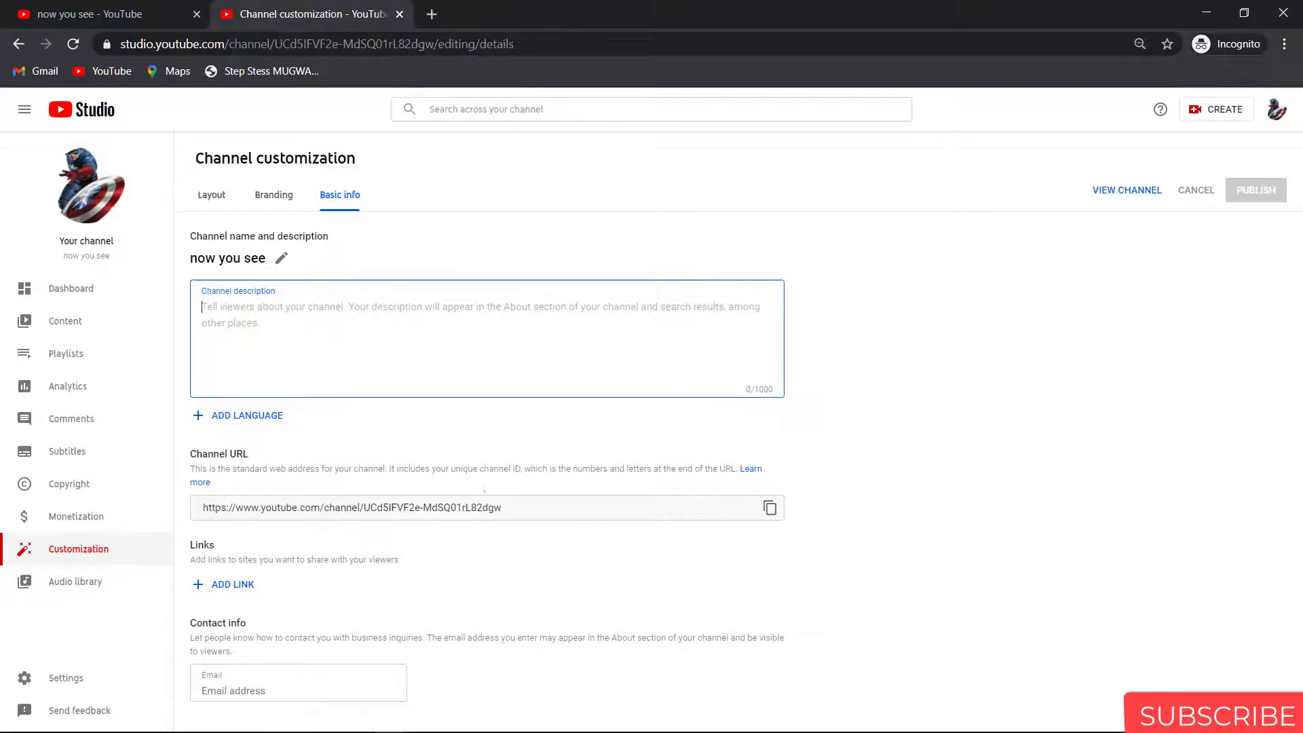
pyautogui.tripleClick(508, 508)
pyautogui.click(513, 508)
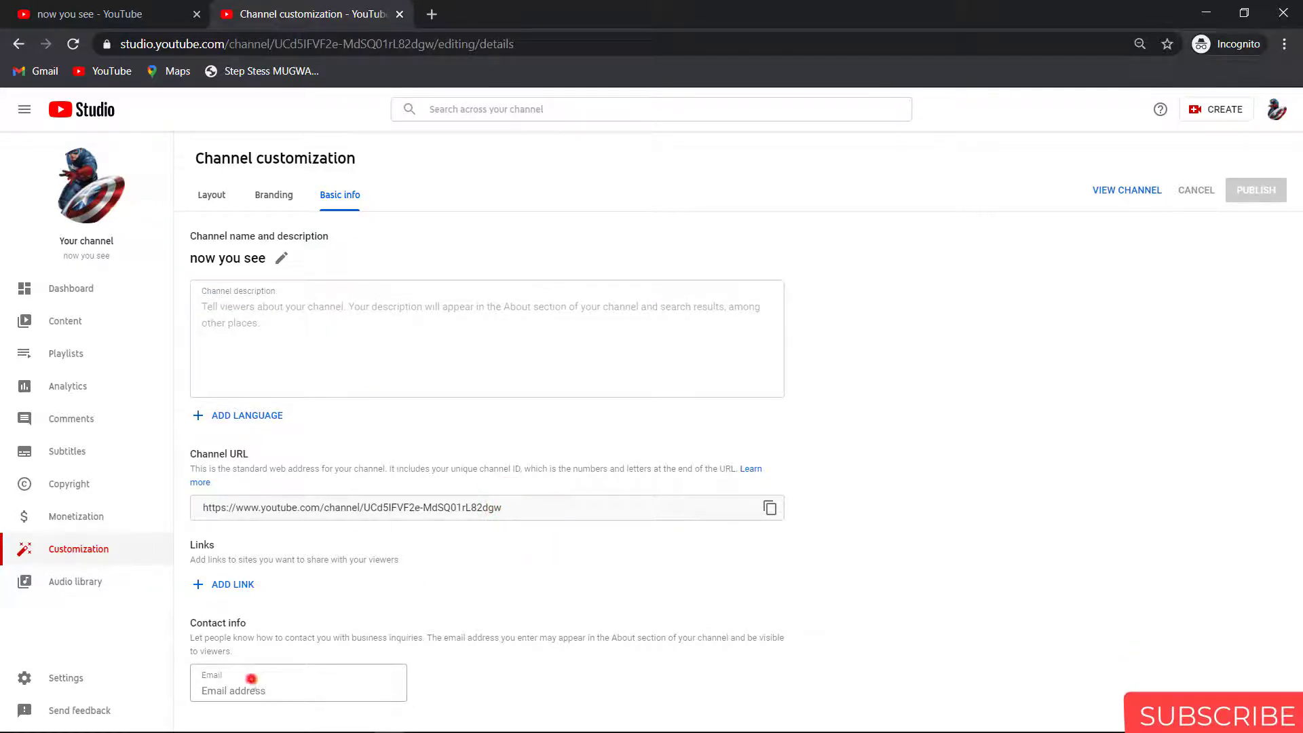
pyautogui.click(251, 681)
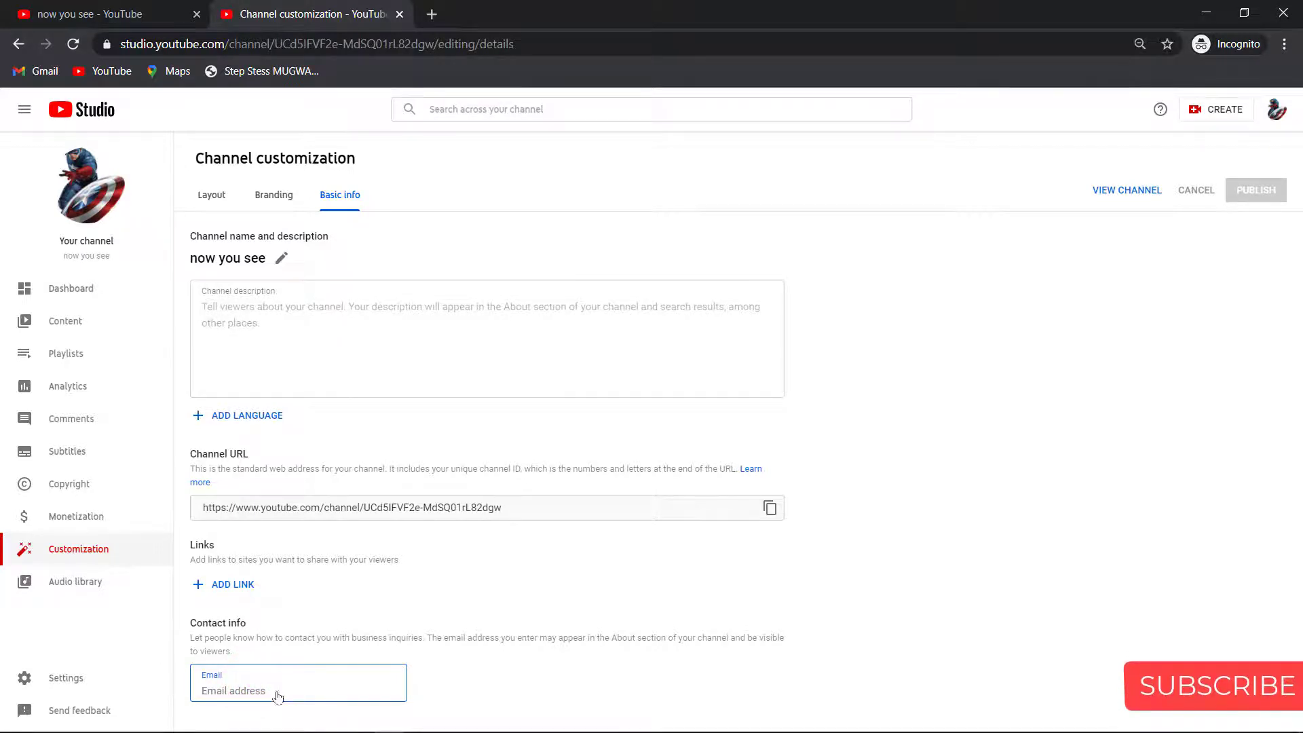
pyautogui.click(97, 394)
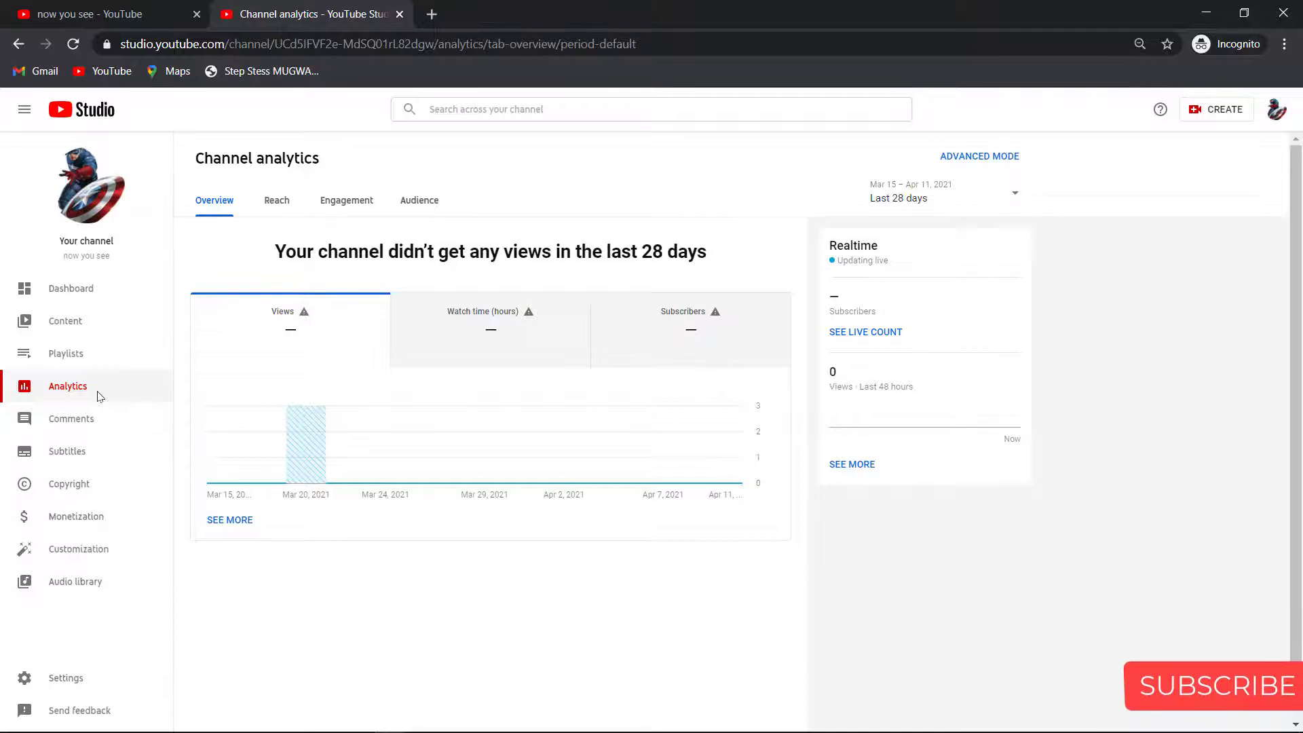
# Step: Browse the Content and Dashboard pages, then open the public 'now you see' channel page in a new tab
pyautogui.click(65, 321)
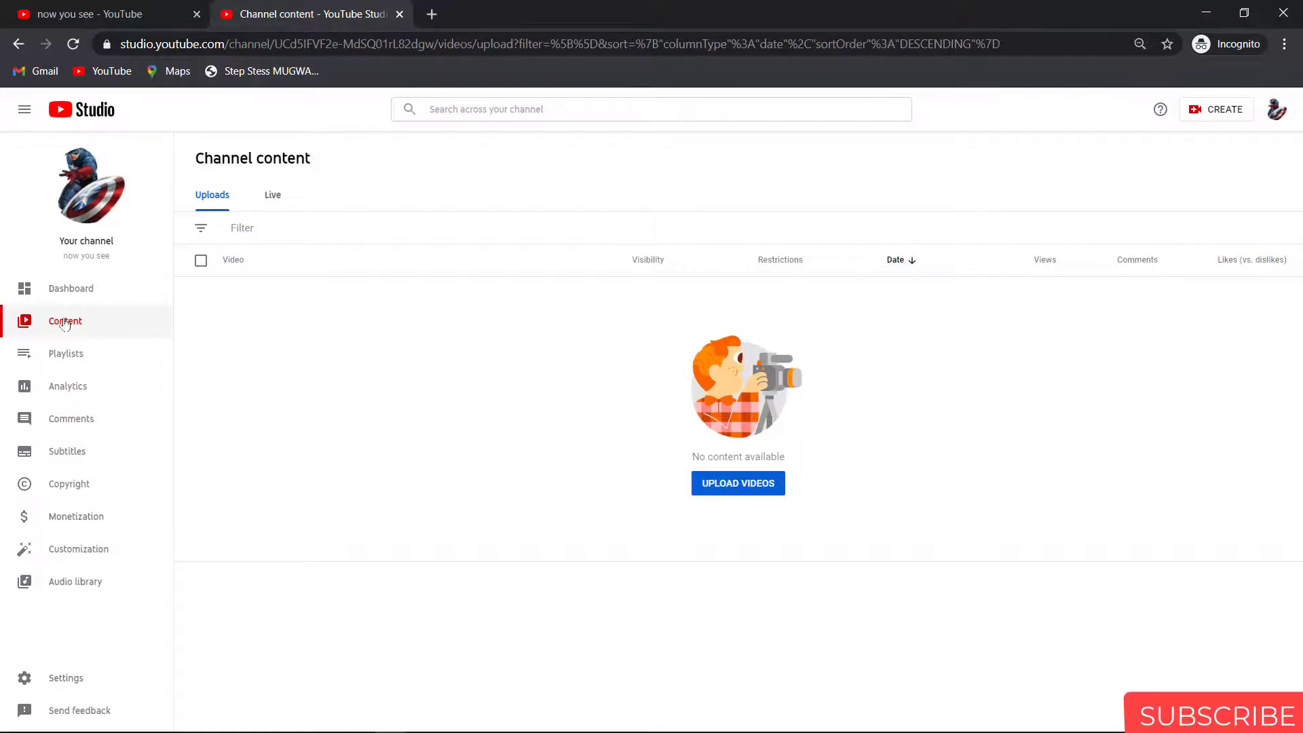
pyautogui.click(81, 289)
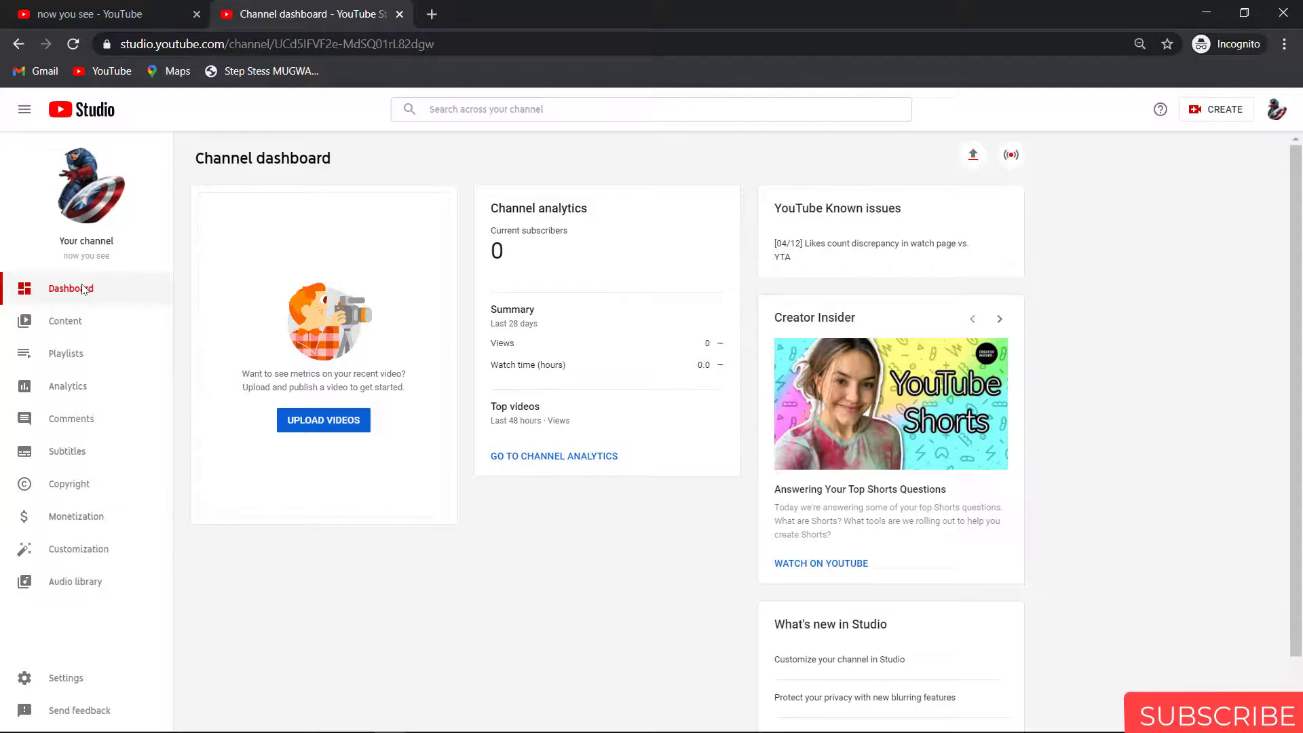
pyautogui.click(87, 171)
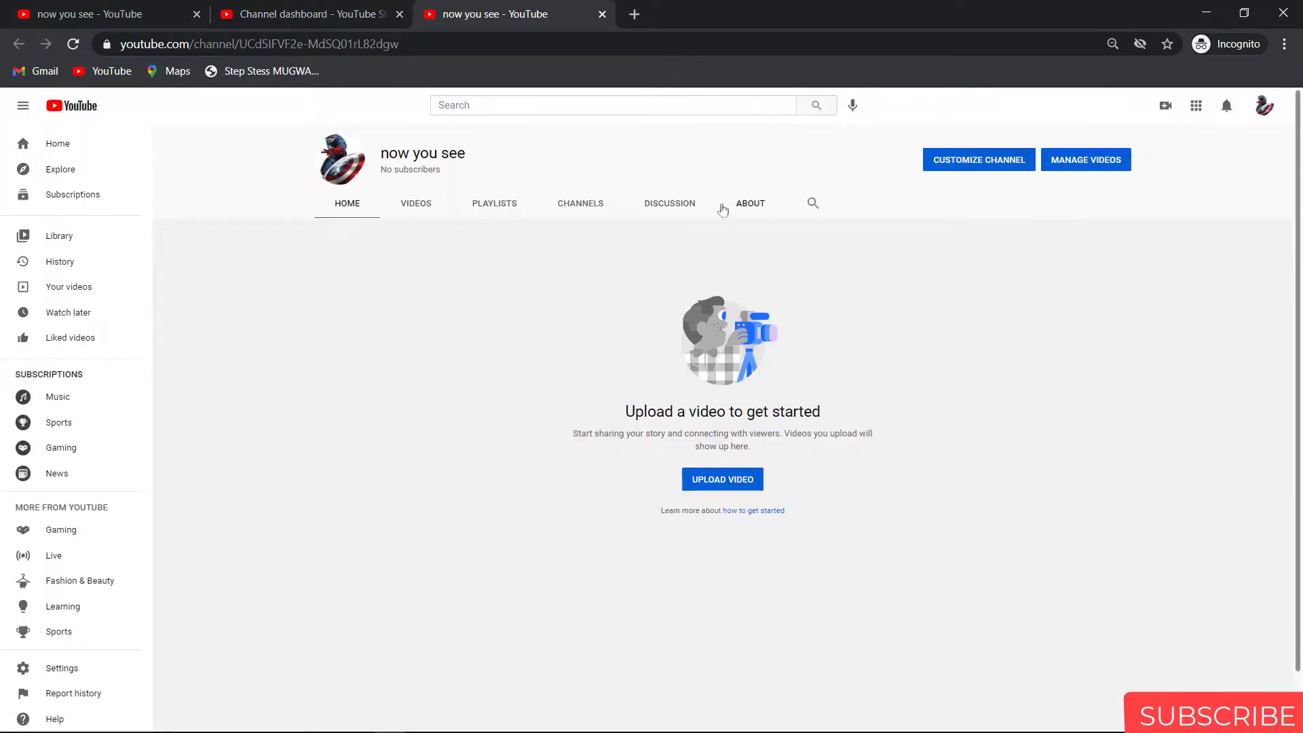
# Step: View the channel's About page, then close the incognito YouTube window and the remaining Chrome window
pyautogui.click(748, 206)
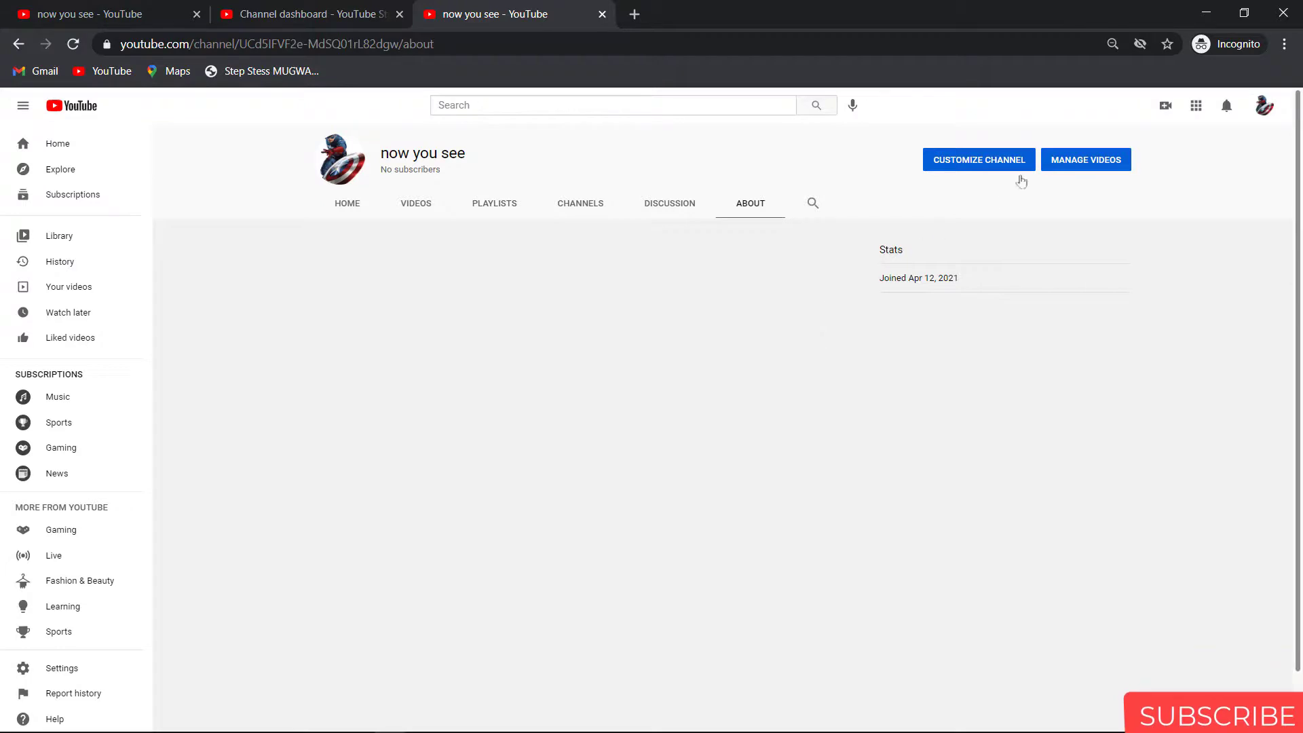
pyautogui.click(1284, 7)
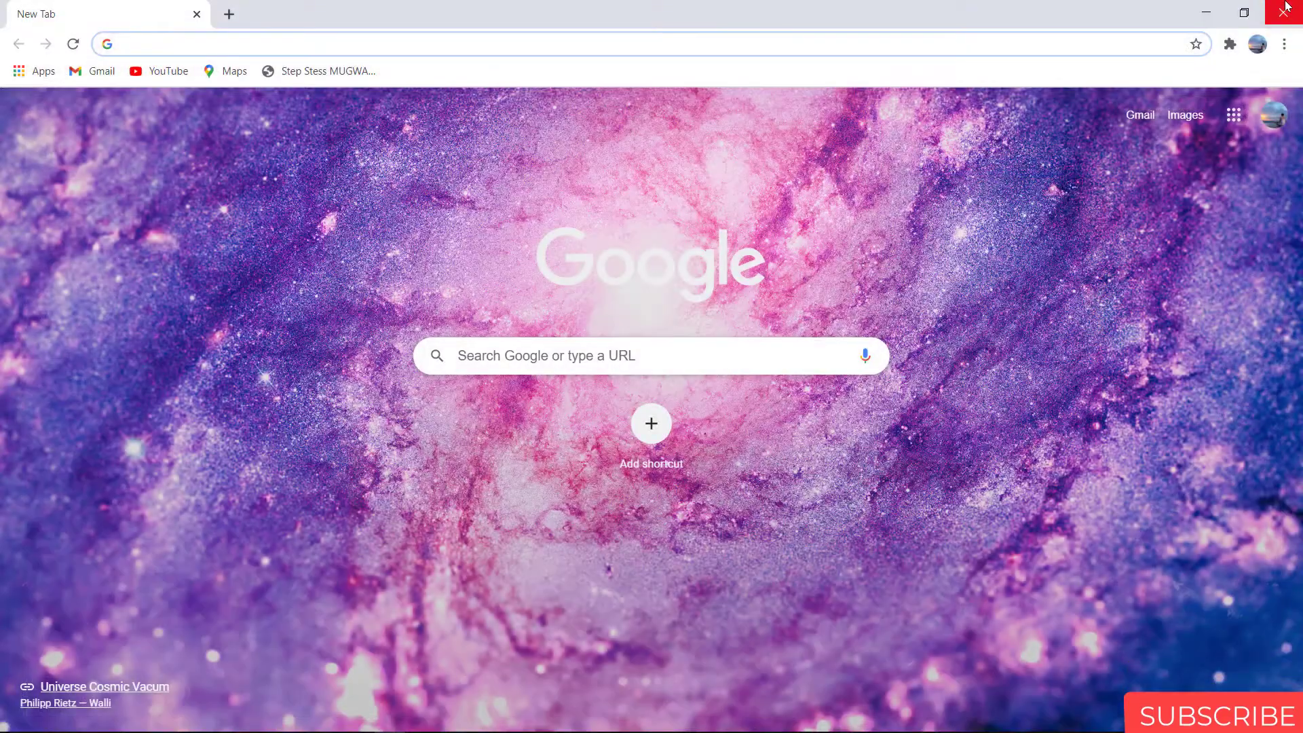
pyautogui.click(1286, 7)
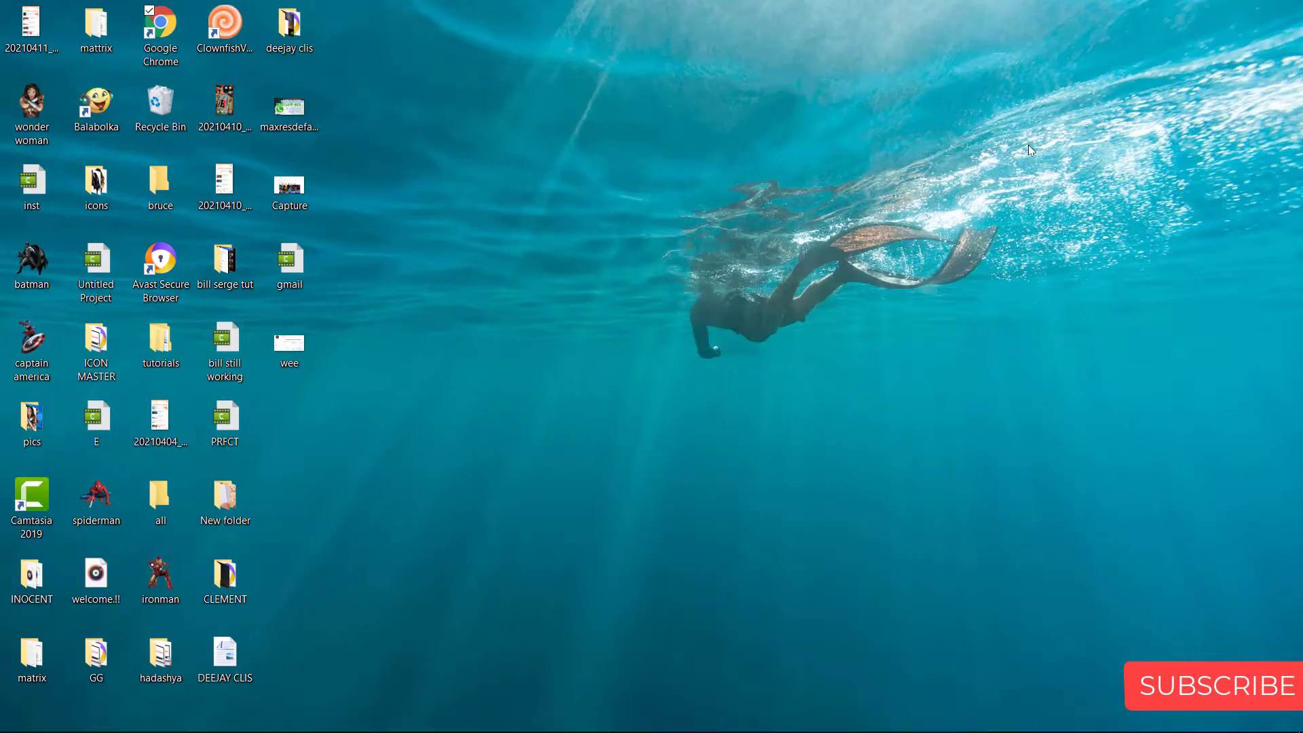